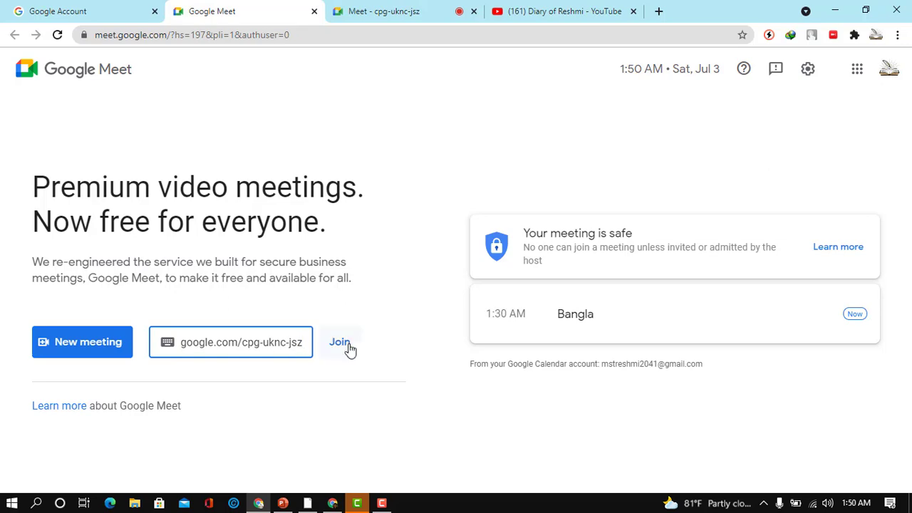
- Join the meeting from the entered meeting link with the camera and microphone turned off
left_click(345, 346)
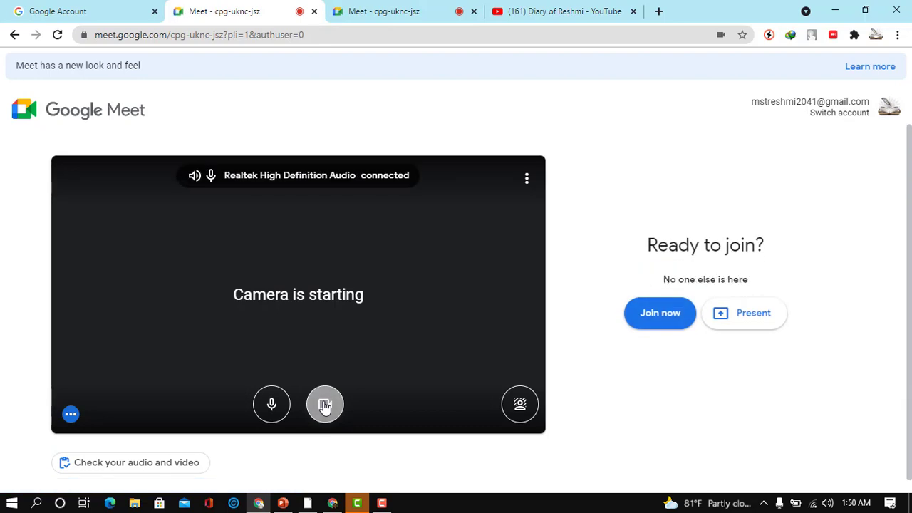
left_click(324, 405)
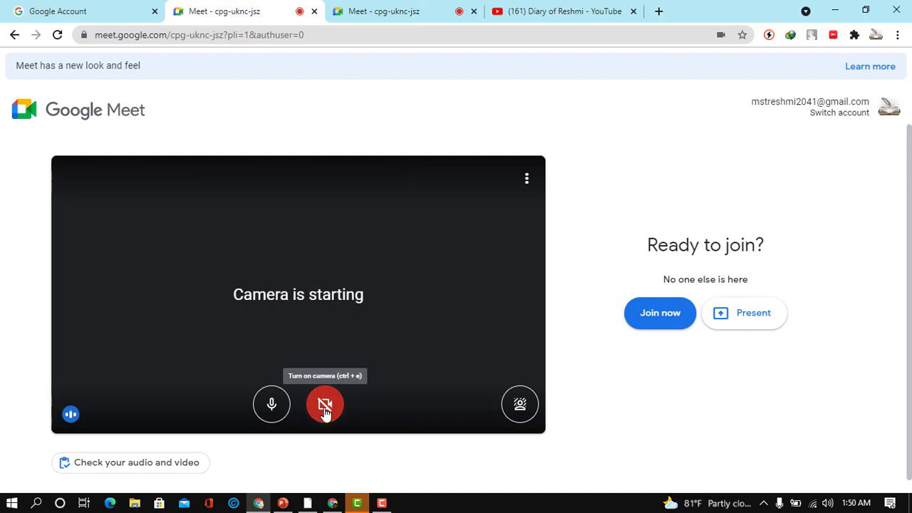
left_click(272, 411)
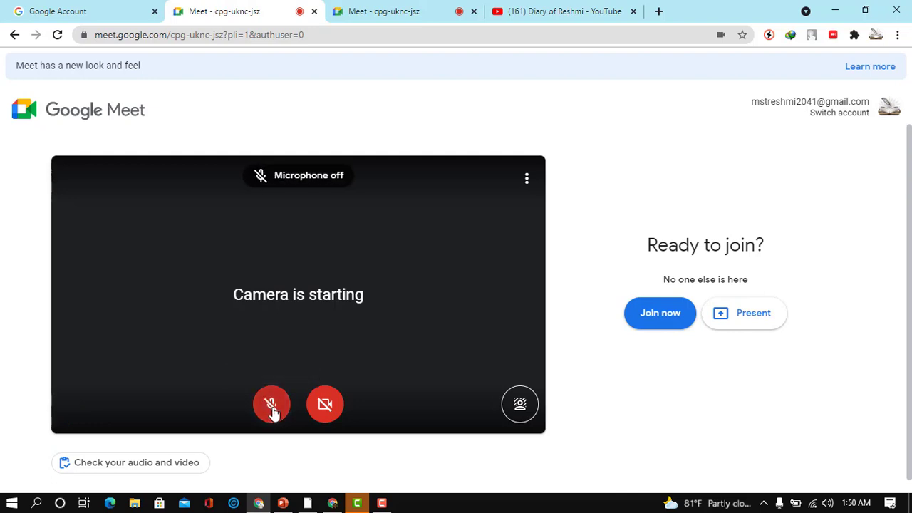
left_click(273, 411)
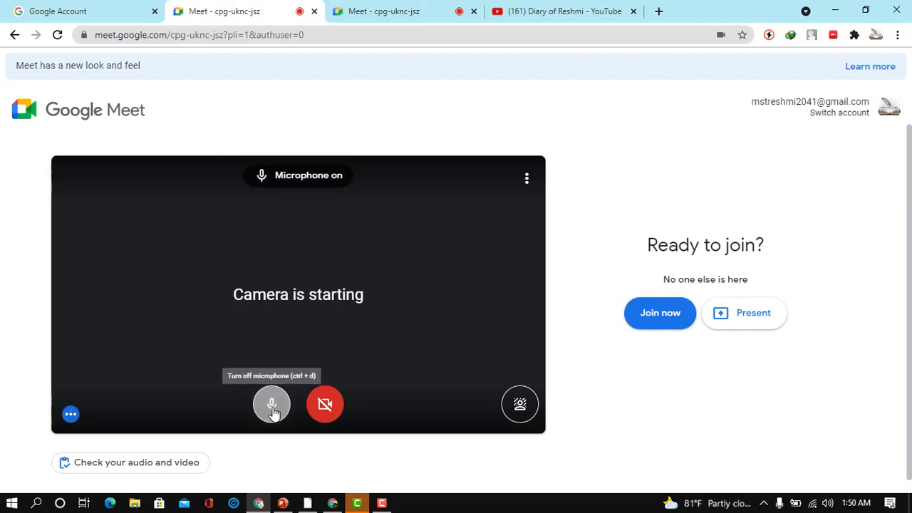
left_click(272, 410)
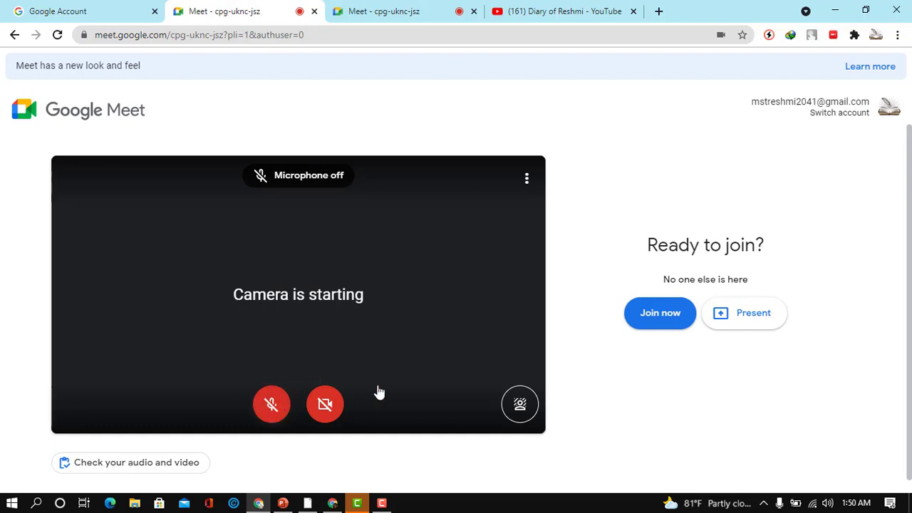
left_click(663, 316)
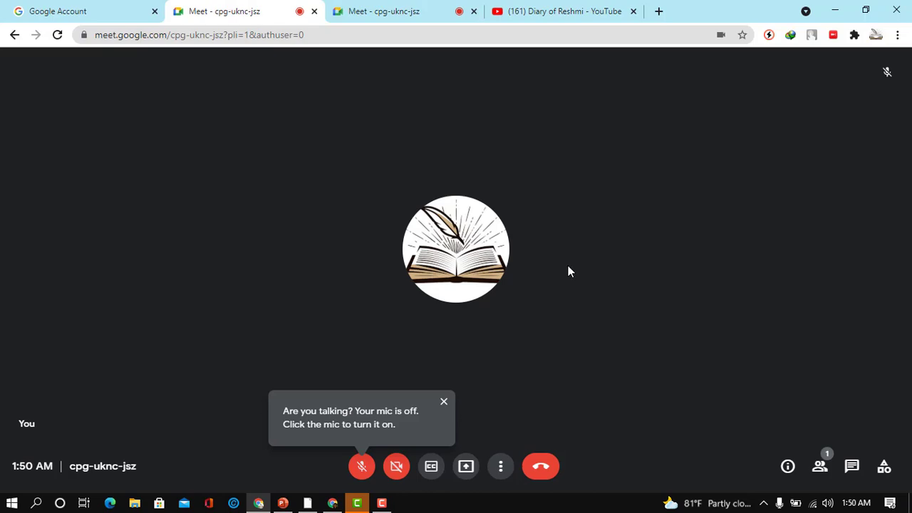
- Minimize the browser and Camtasia windows to reach the Windows desktop
left_click(382, 503)
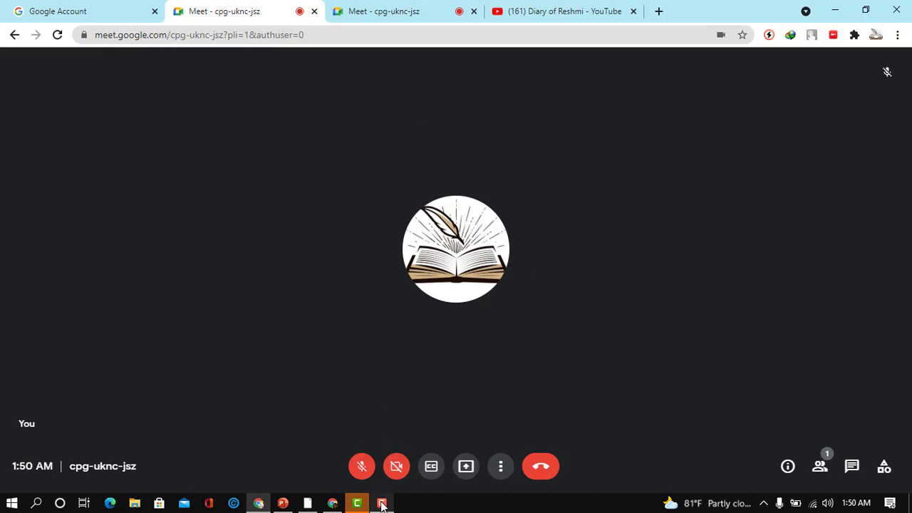
key("super+d")
left_click(396, 477)
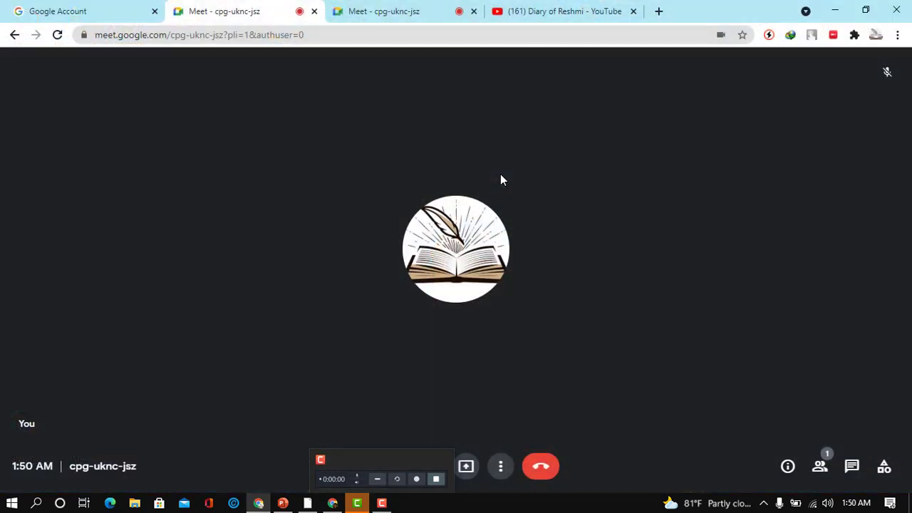
left_click(841, 10)
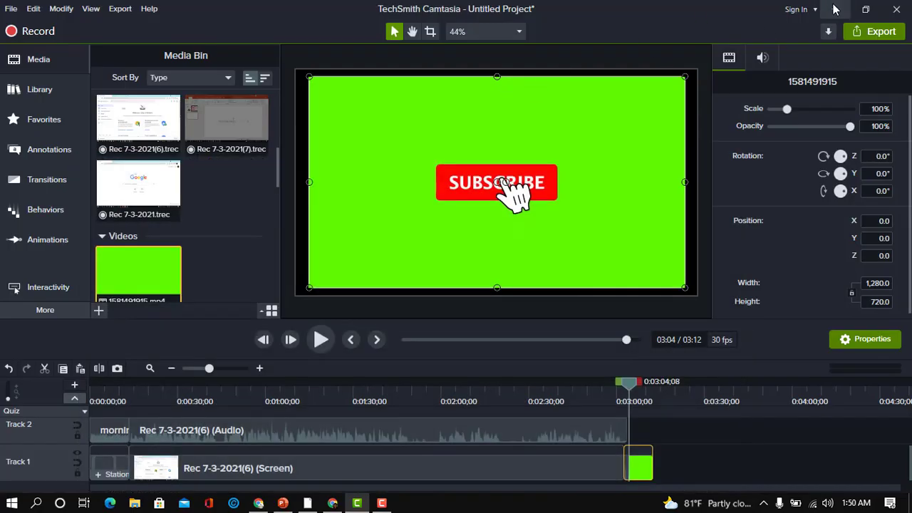
left_click(834, 9)
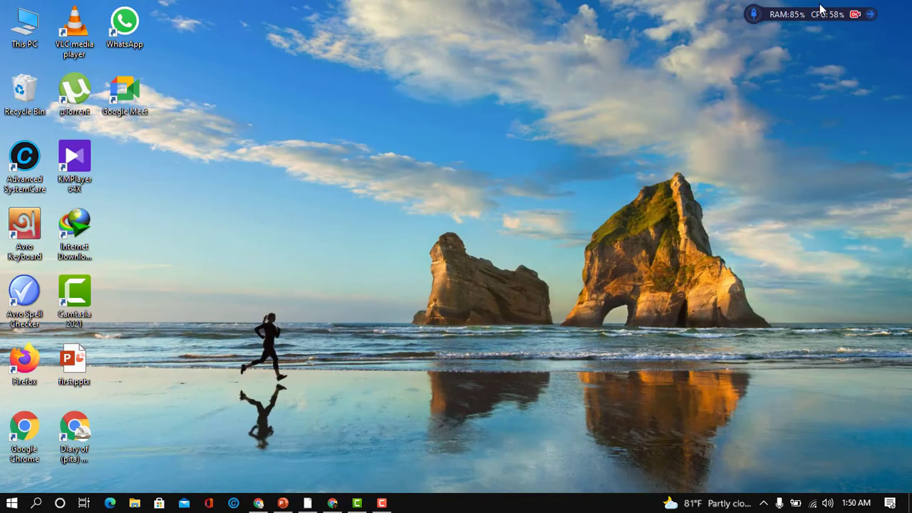
- Open the Google Meet desktop app from its shortcut on the desktop
right_click(124, 107)
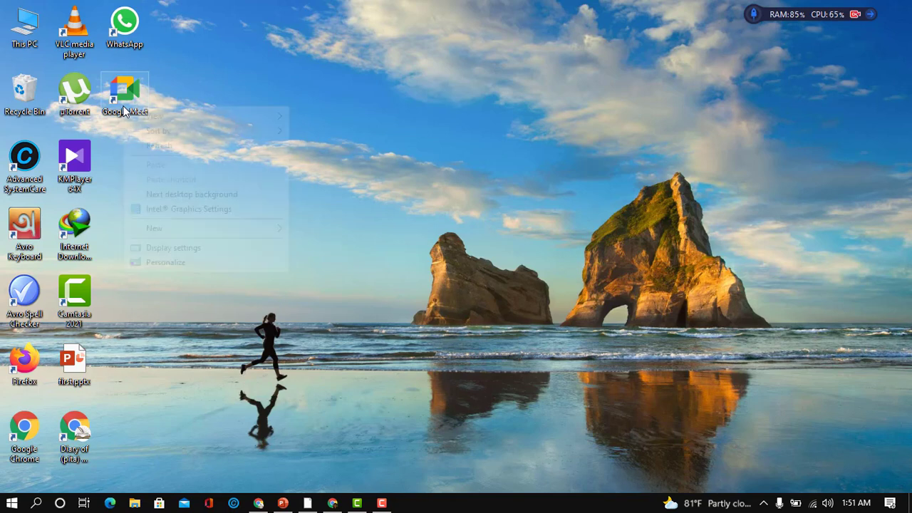
left_click(131, 92)
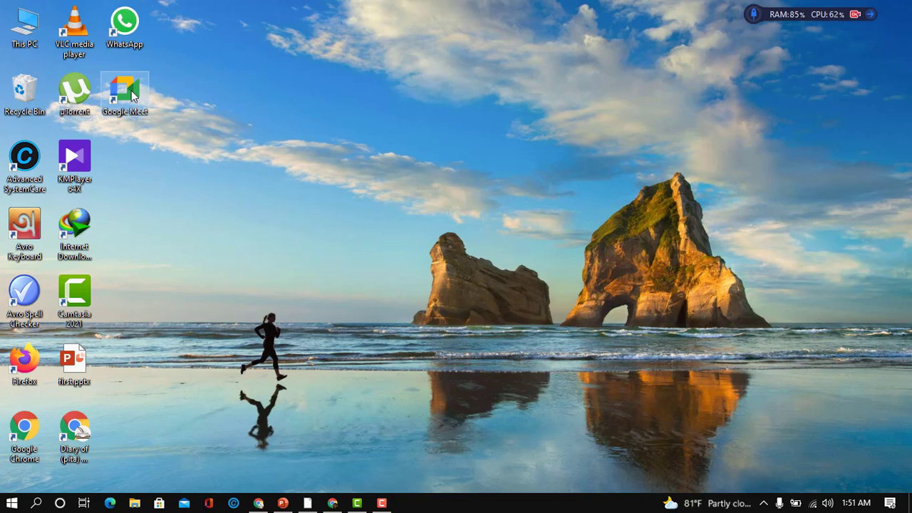
right_click(130, 90)
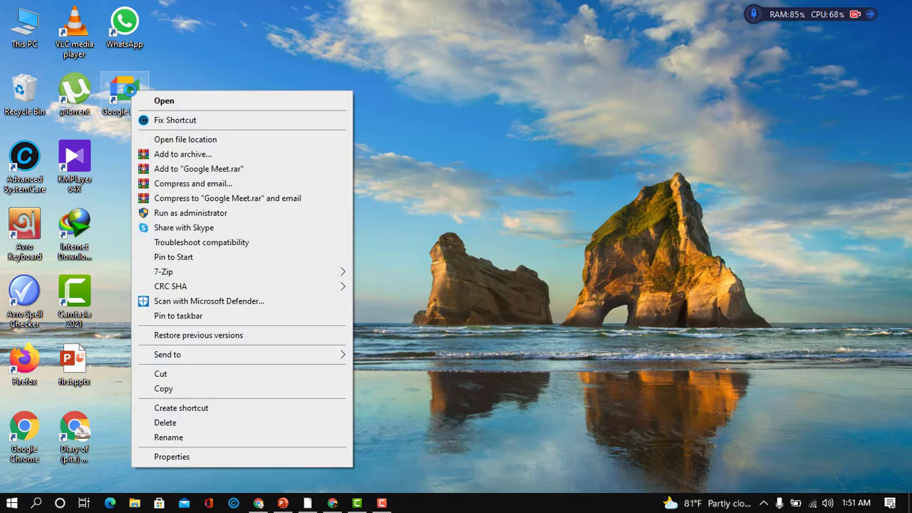
left_click(156, 101)
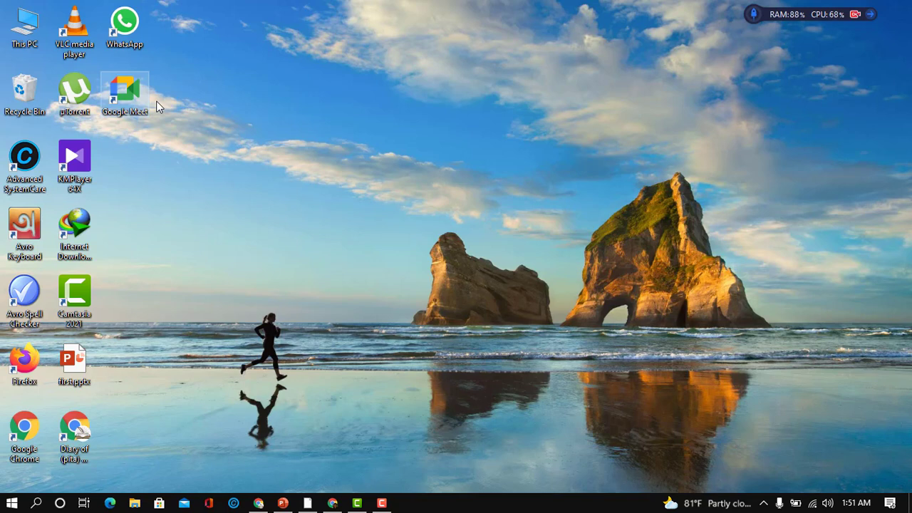
double_click(157, 102)
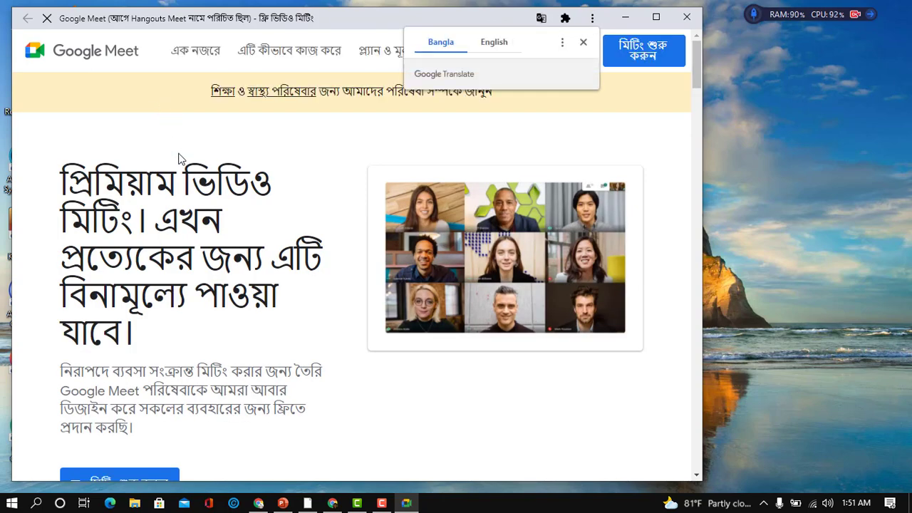
- Try to join with the copied meeting link in the Google Meet app, choosing the existing Google account
scroll(203, 277, "down", 3)
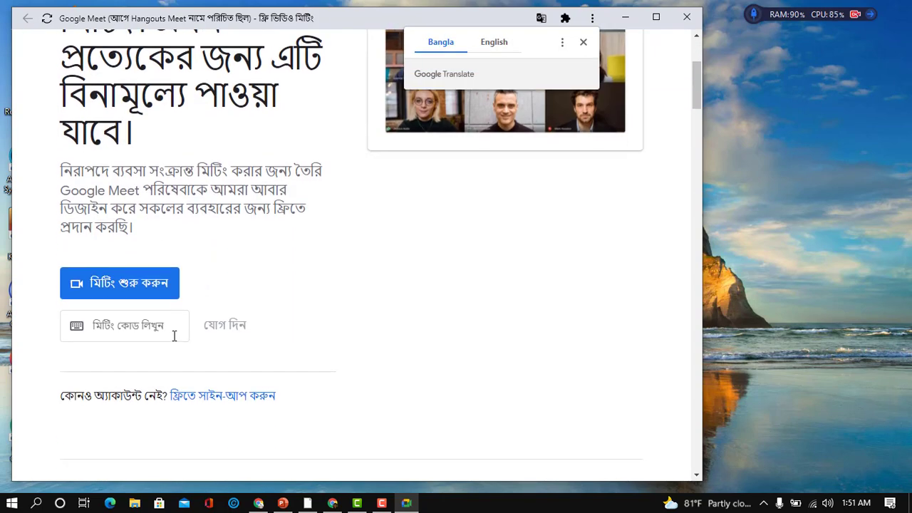
left_click(160, 328)
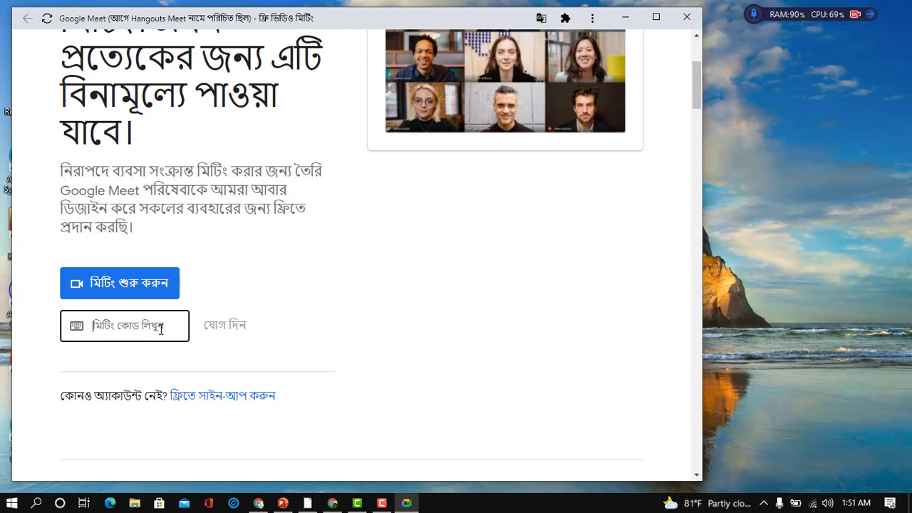
key("ctrl+v")
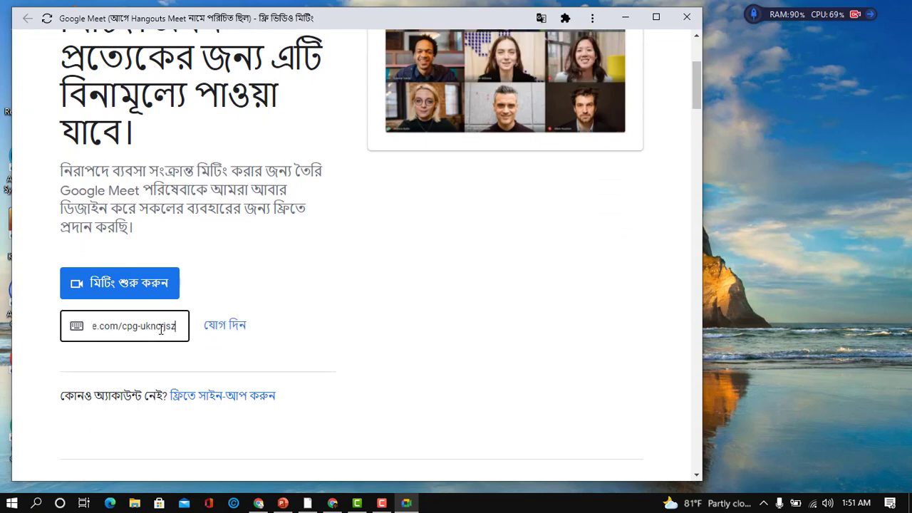
left_click(226, 332)
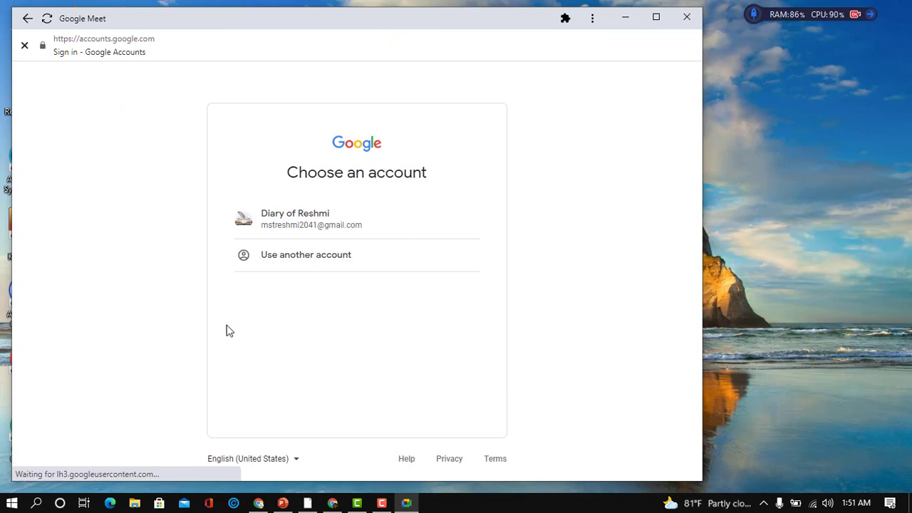
left_click(302, 225)
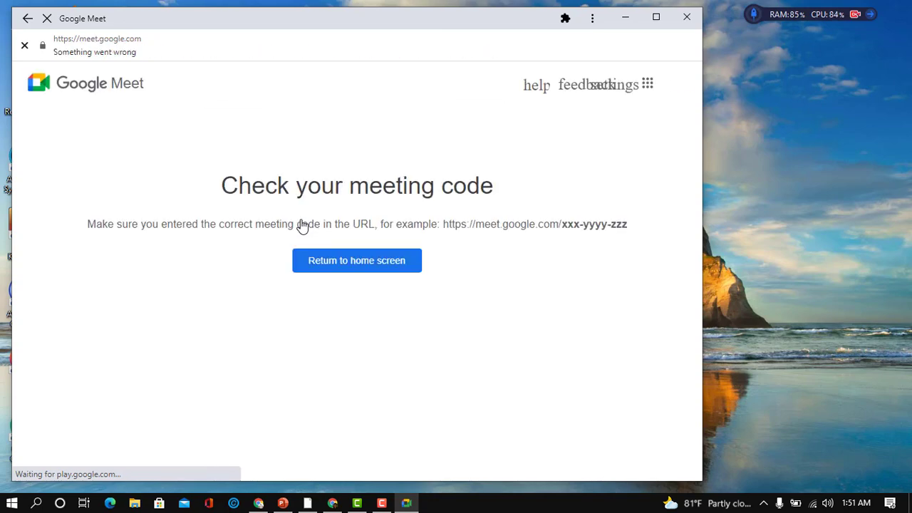
- Return to the Meet home screen and join the meeting using the copied meeting link
left_click(358, 264)
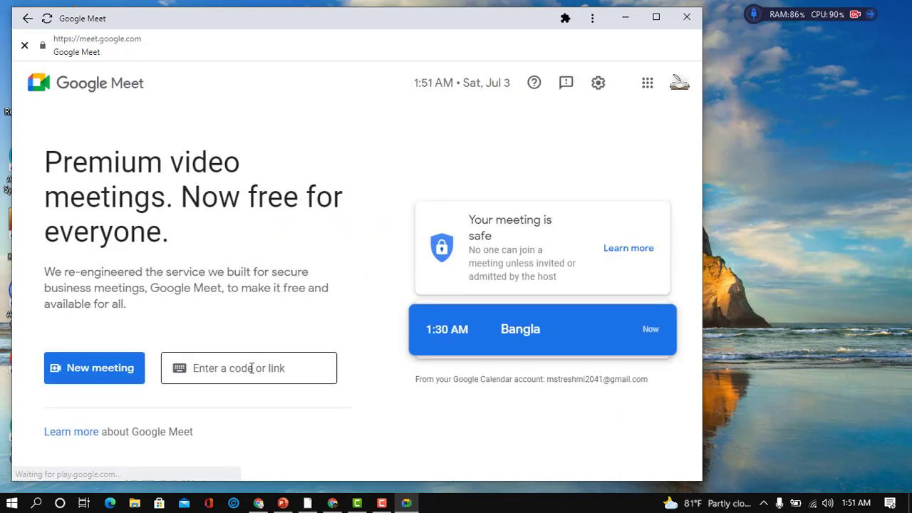
left_click(250, 369)
key("ctrl+v")
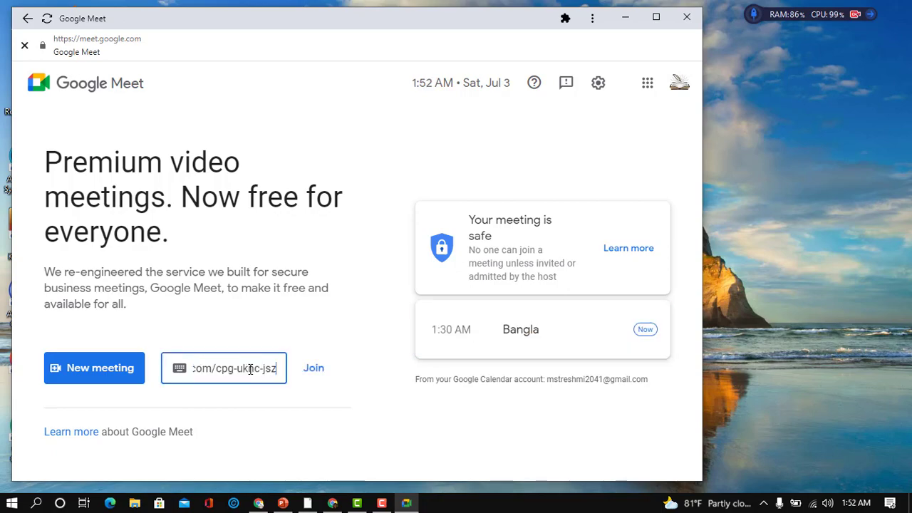
left_click(314, 370)
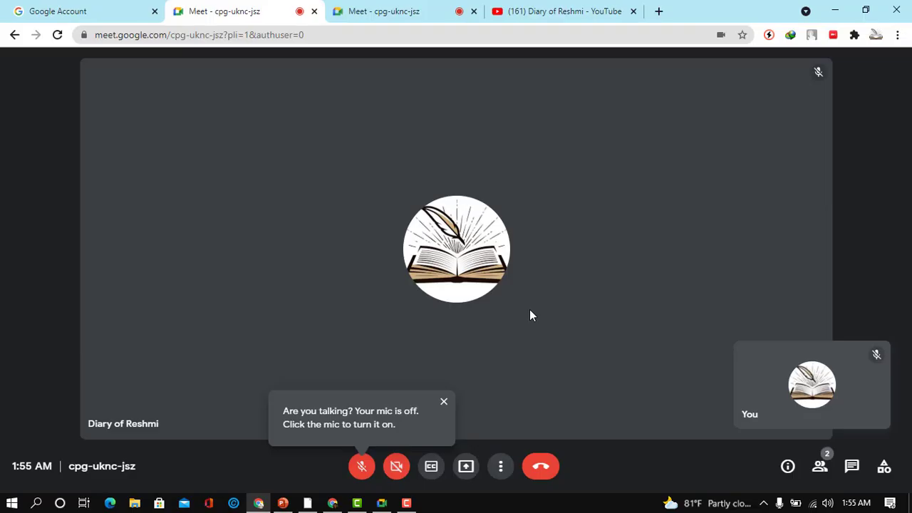
- Dismiss the muted-microphone notice, and switch the microphone and the captions each on and back off
left_click(444, 403)
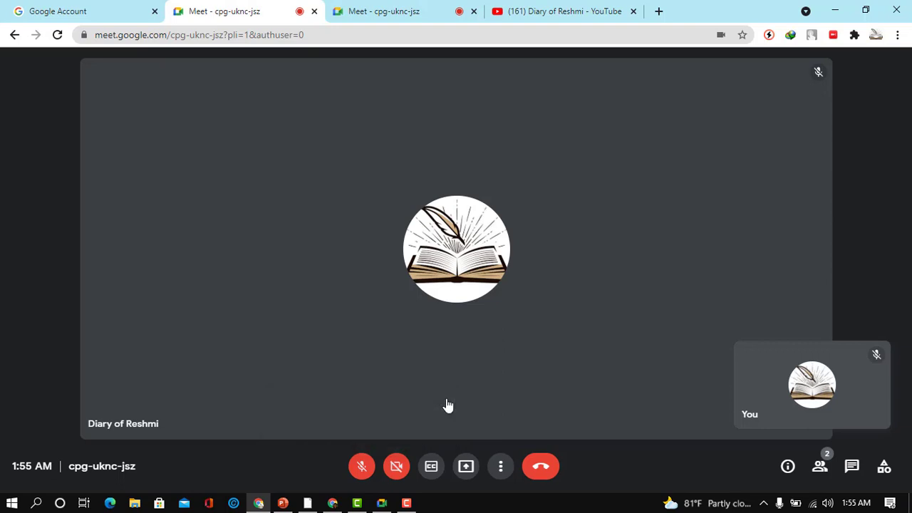
left_click(362, 467)
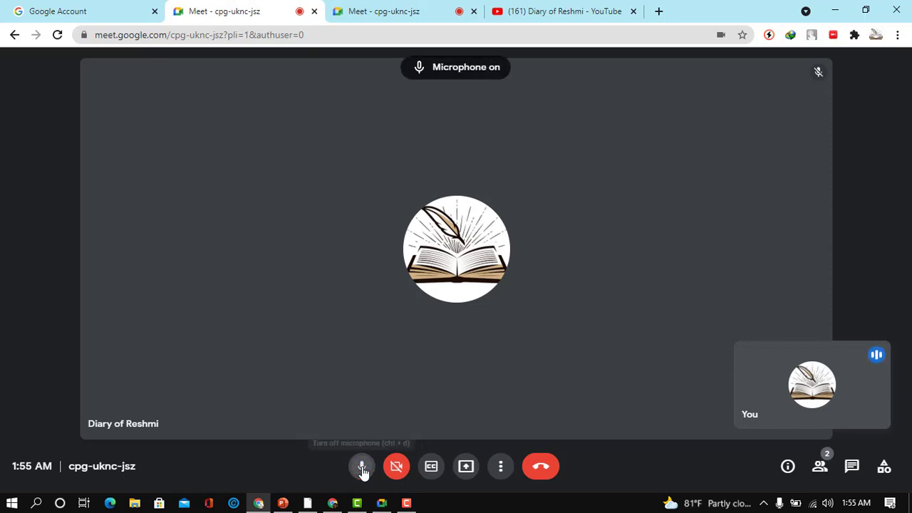
left_click(362, 467)
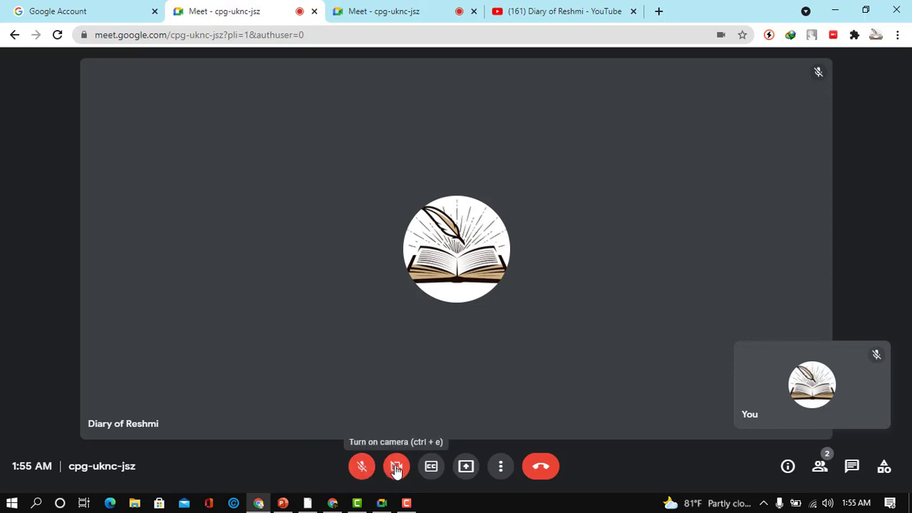
left_click(431, 467)
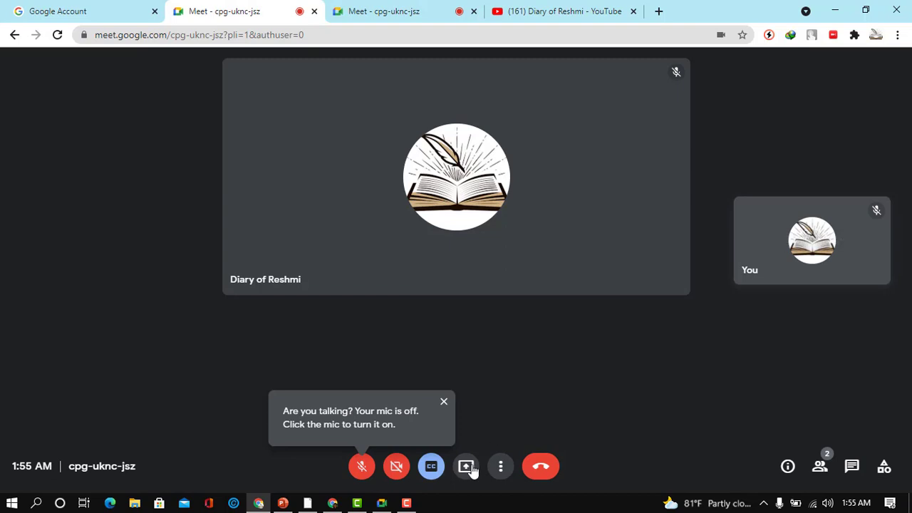
left_click(431, 468)
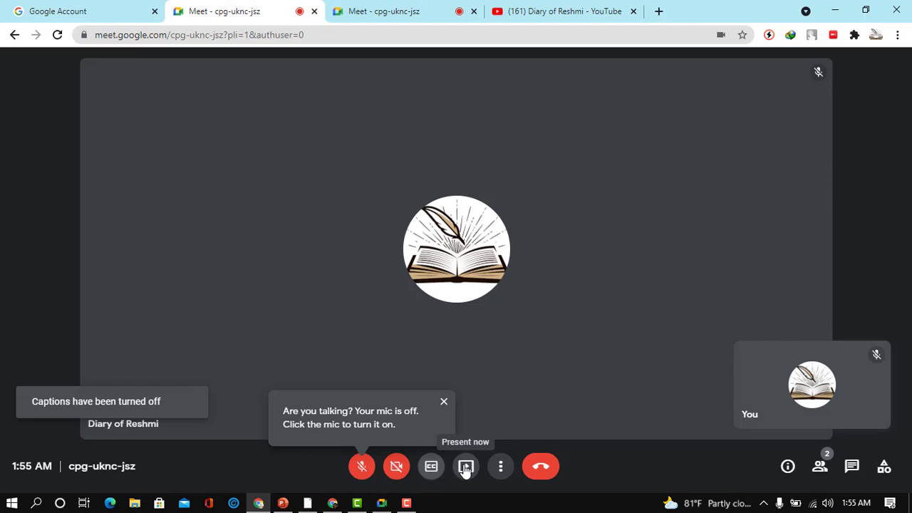
- Present the entire screen to the meeting and stop the presentation
left_click(465, 467)
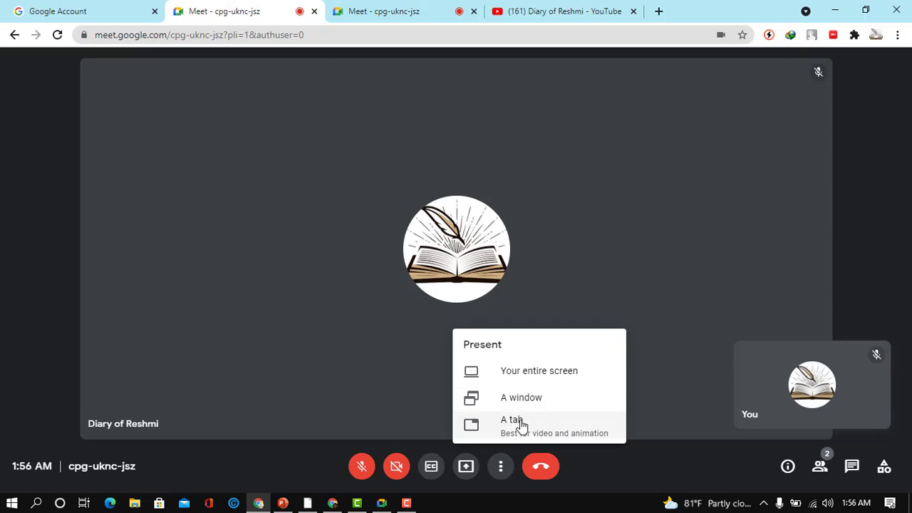
left_click(538, 371)
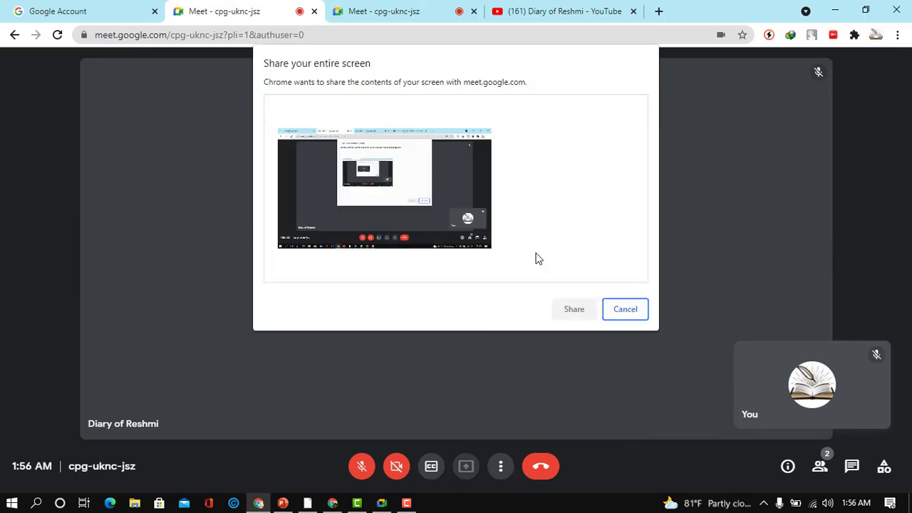
left_click(445, 216)
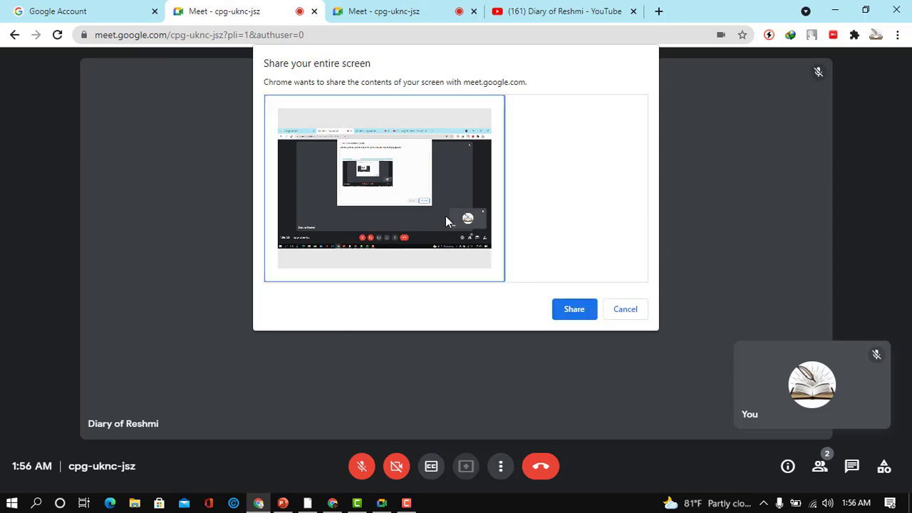
left_click(573, 310)
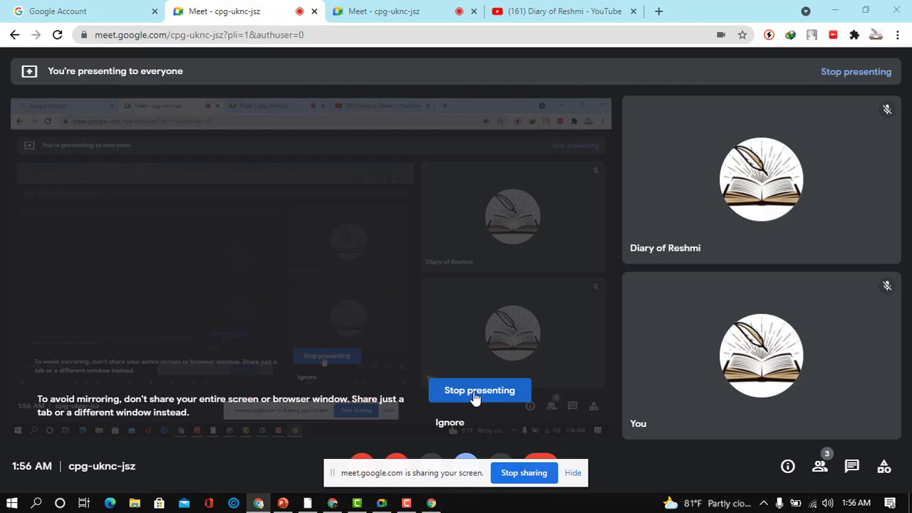
left_click(475, 393)
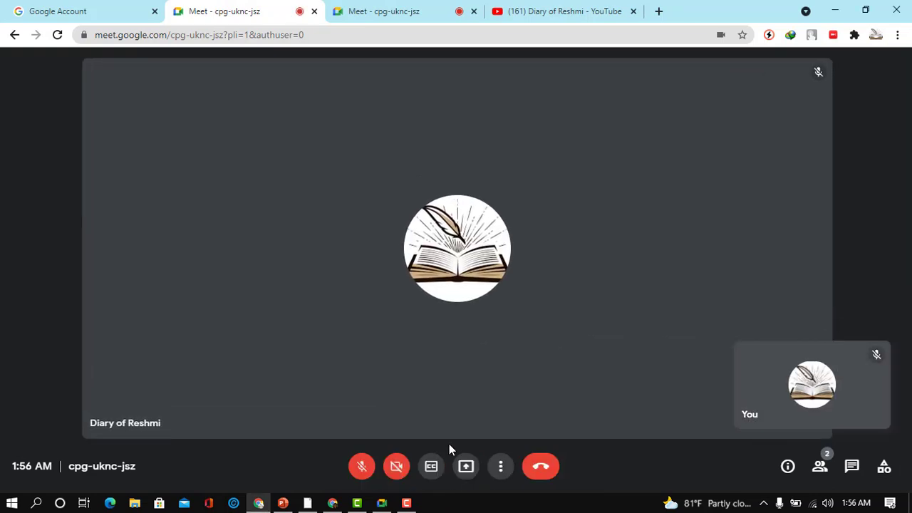
- Present the Monitor application window to the meeting, and stop the presentation
left_click(465, 467)
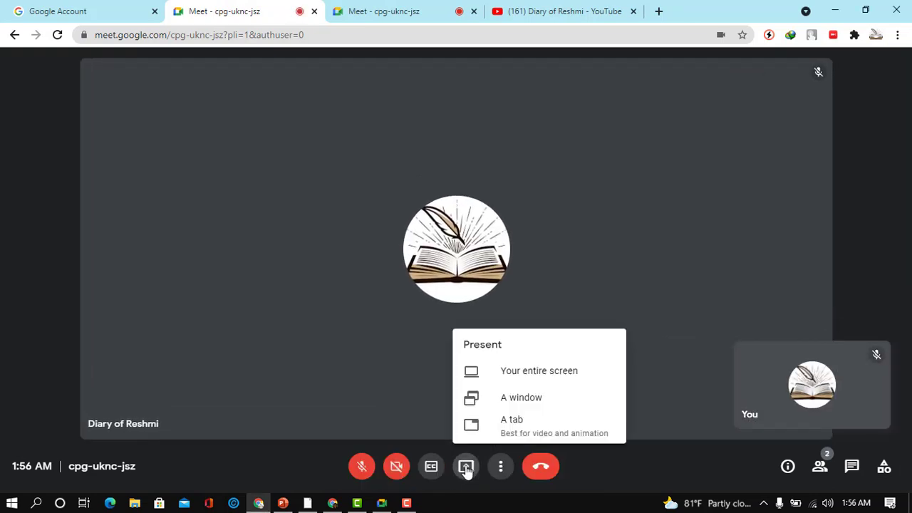
left_click(513, 399)
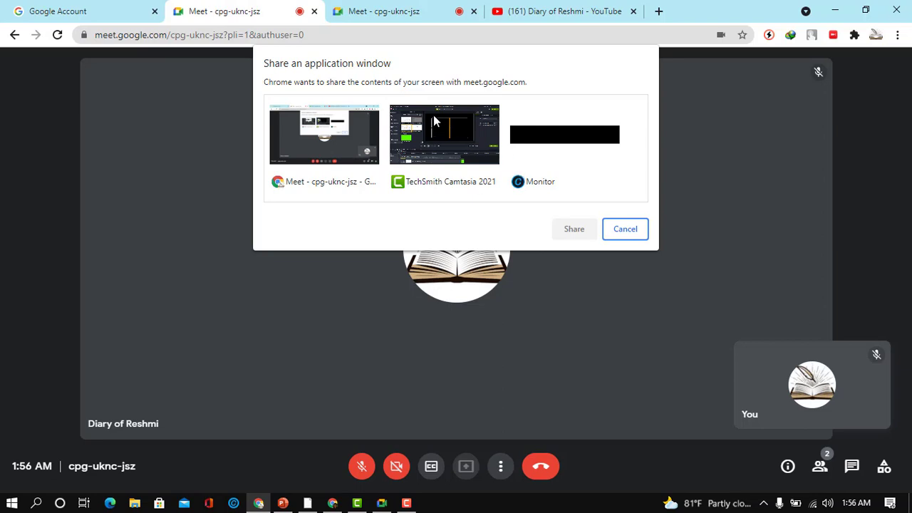
left_click(527, 178)
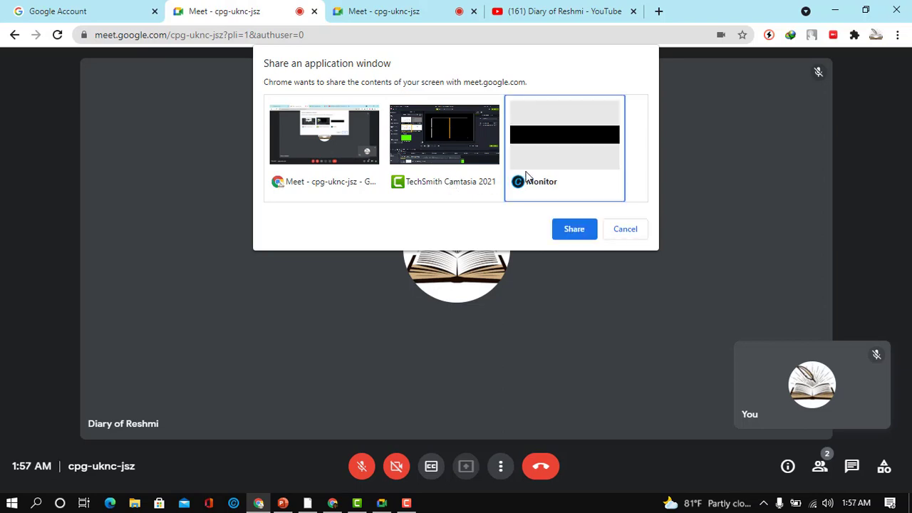
left_click(577, 229)
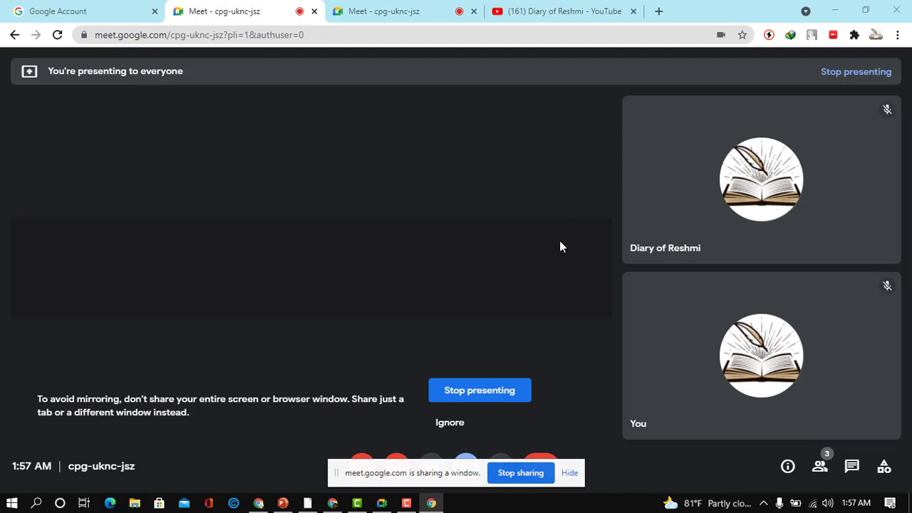
left_click(480, 392)
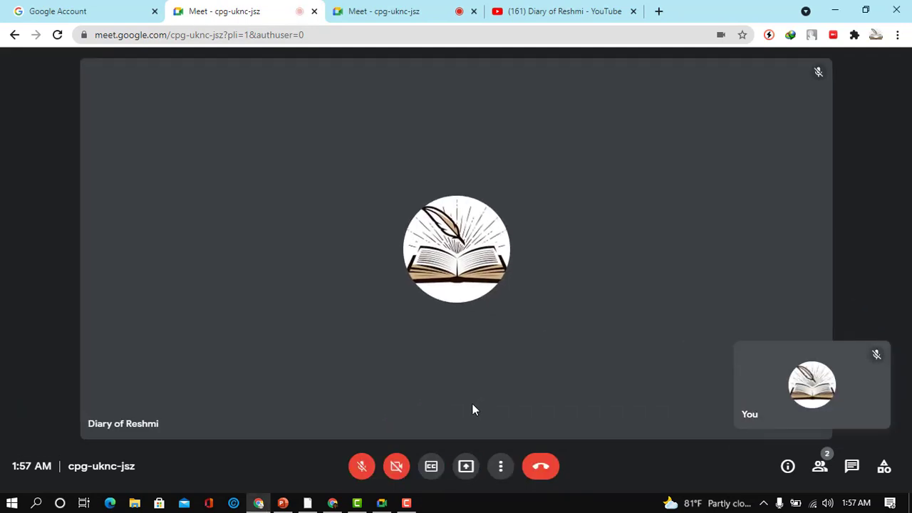
- Present the browser tab with the YouTube channel to the meeting, with its audio shared
left_click(465, 471)
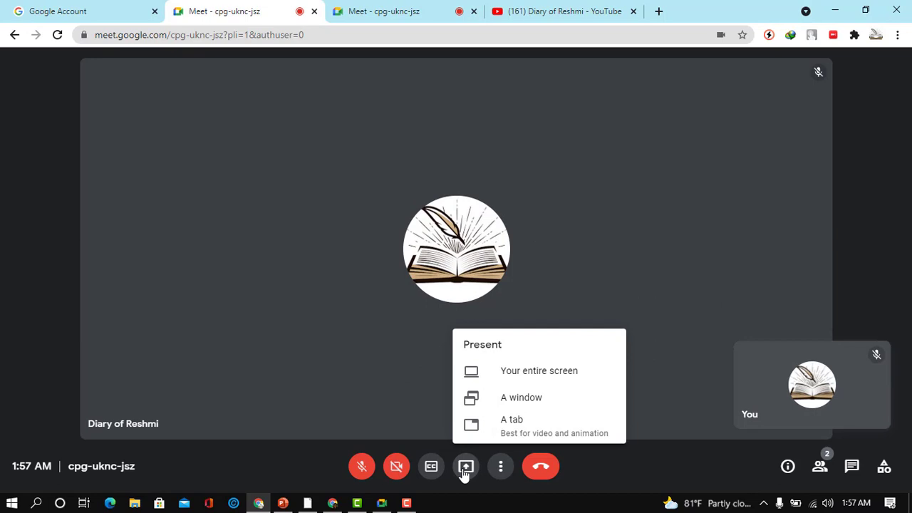
left_click(510, 426)
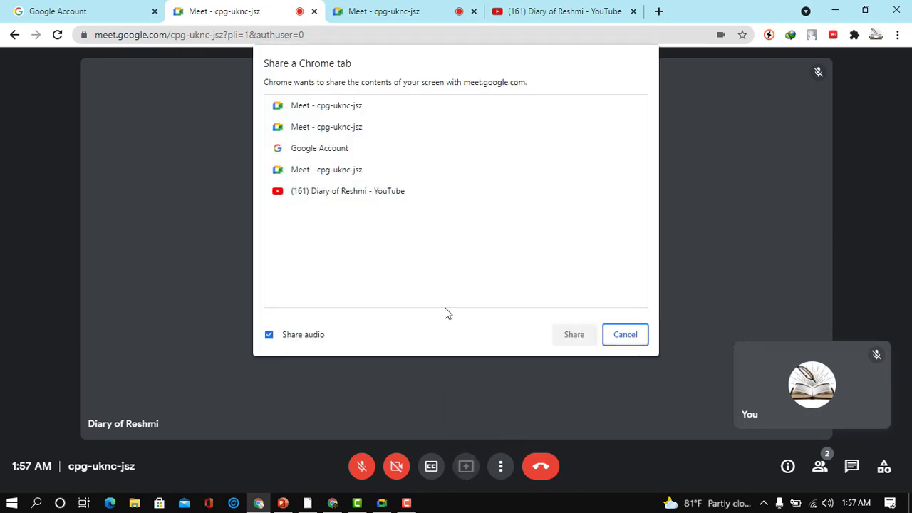
left_click(366, 197)
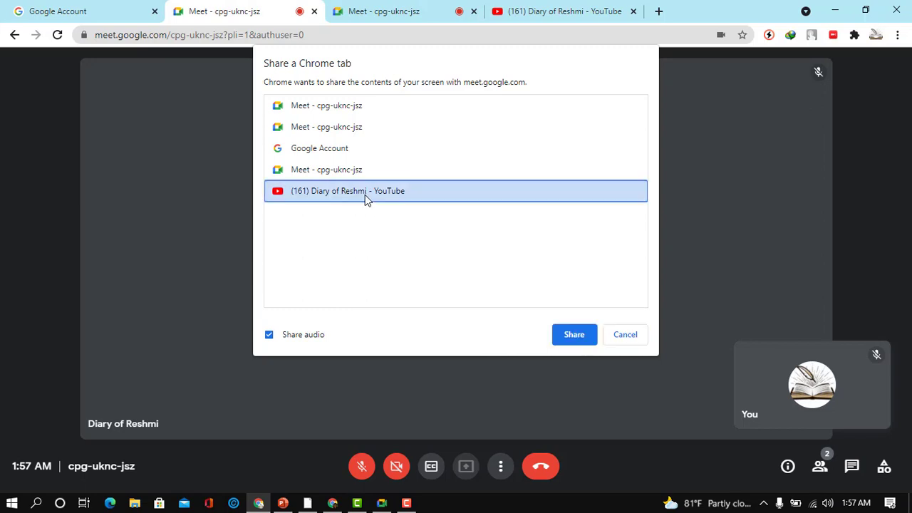
left_click(356, 177)
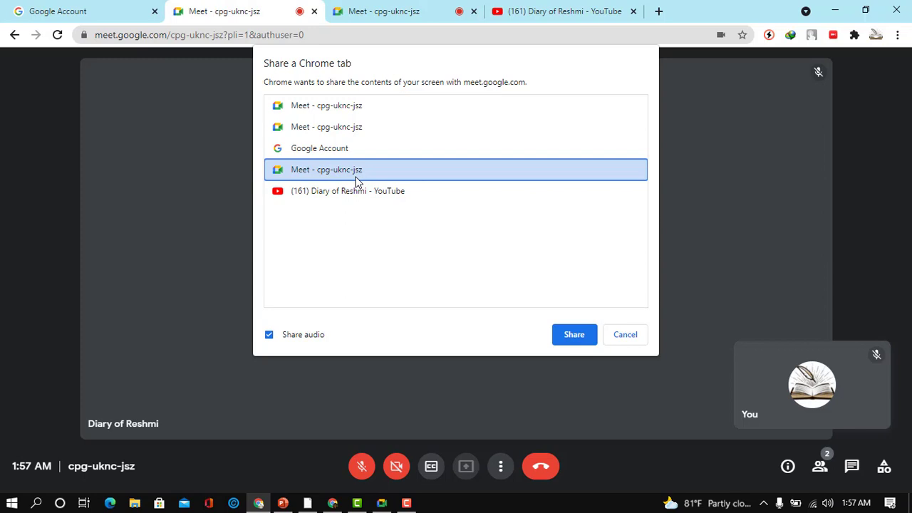
left_click(328, 149)
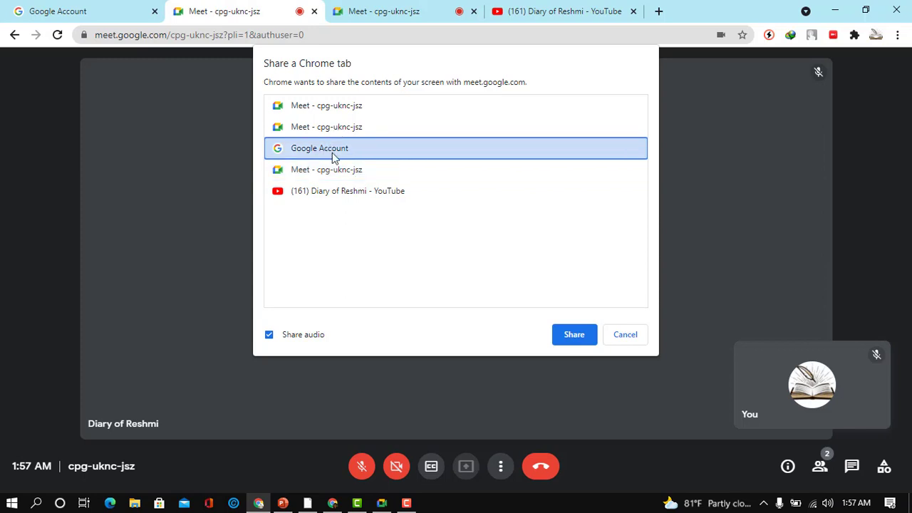
left_click(366, 194)
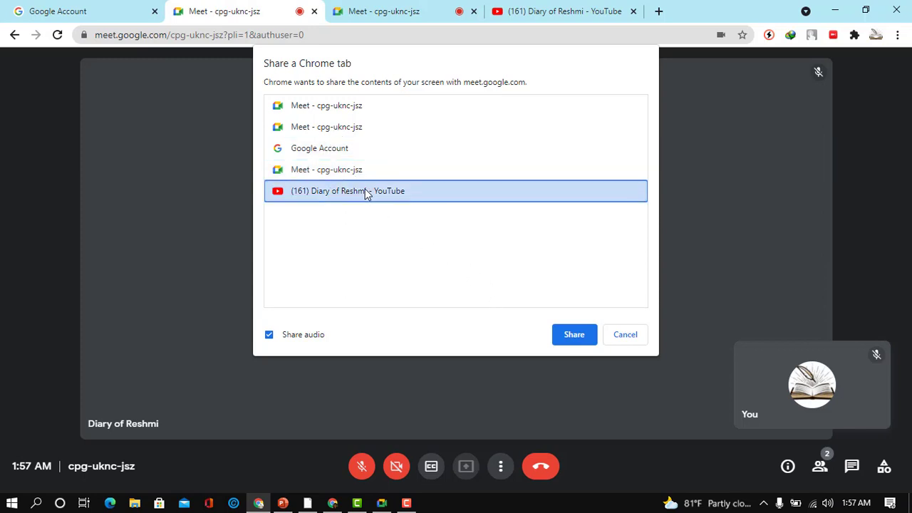
left_click(579, 341)
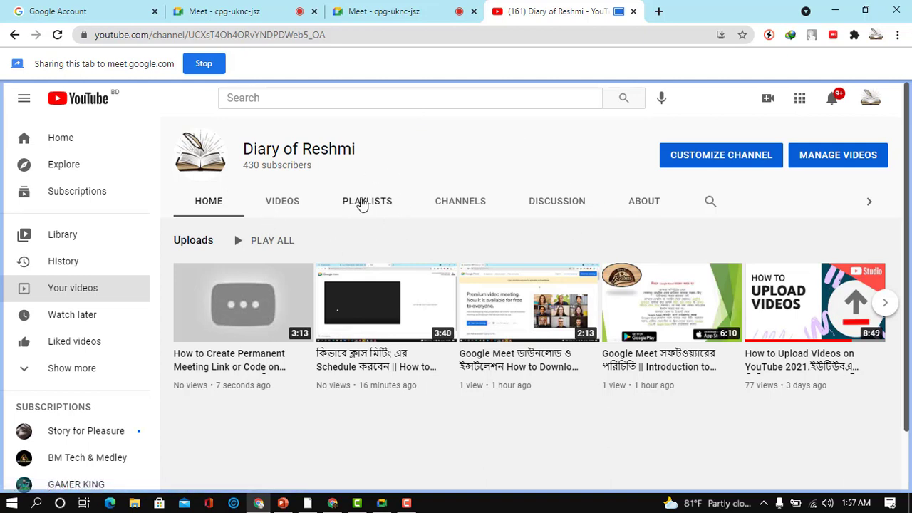
- Play all of the channel's uploads in the shared YouTube tab, and close that tab
left_click(274, 242)
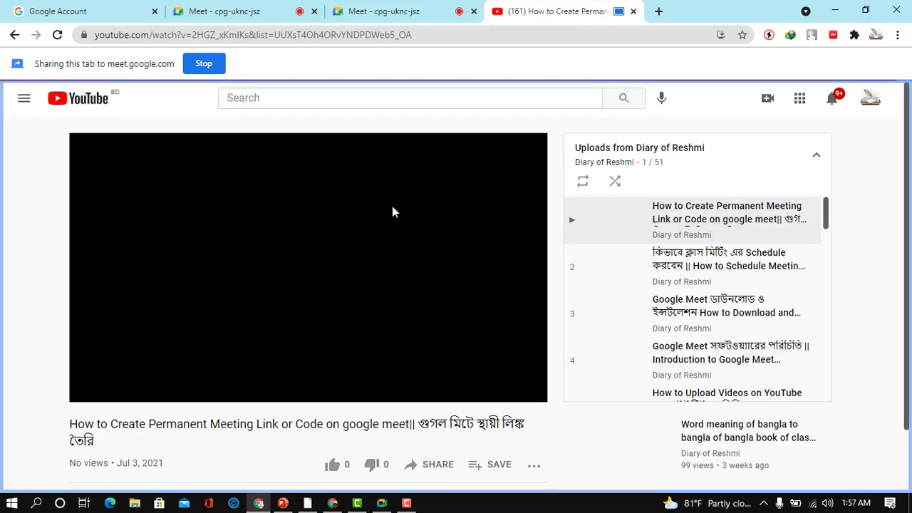
left_click(634, 12)
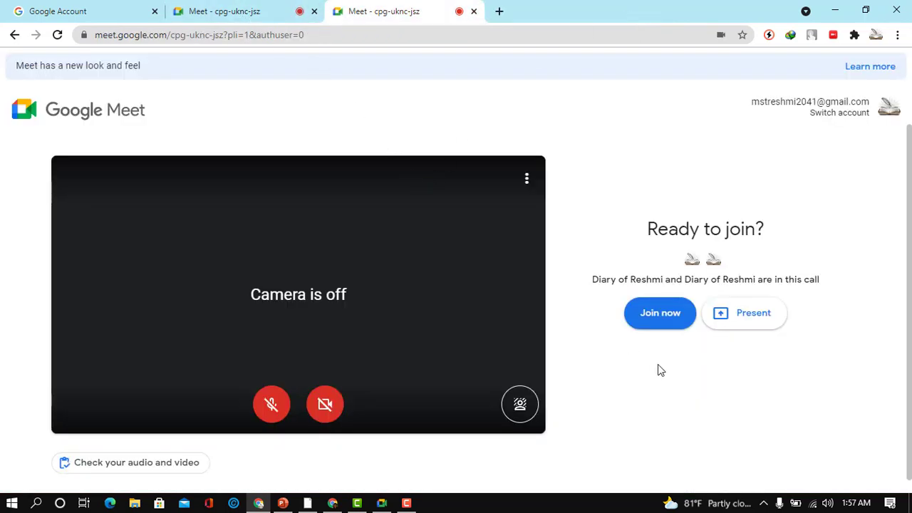
- Join the meeting from the tab still waiting to join, and start a new whiteboard for the call
left_click(666, 322)
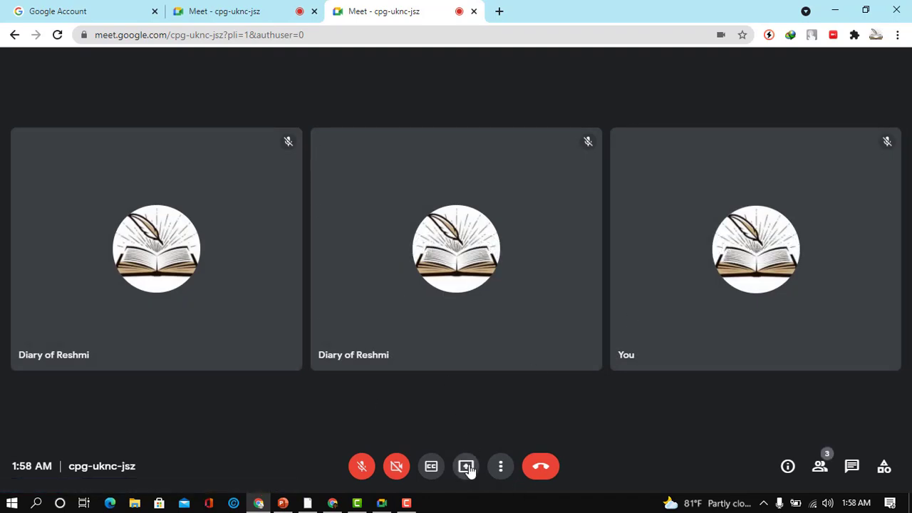
left_click(501, 468)
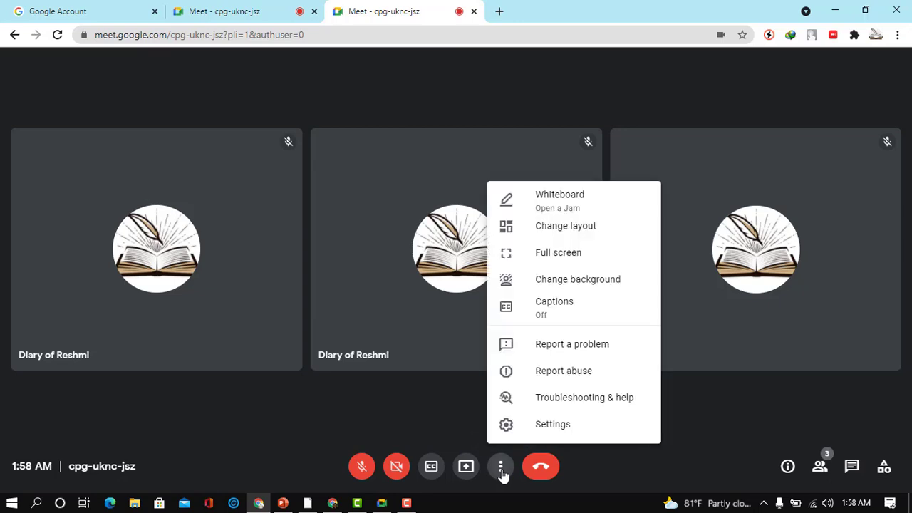
left_click(551, 199)
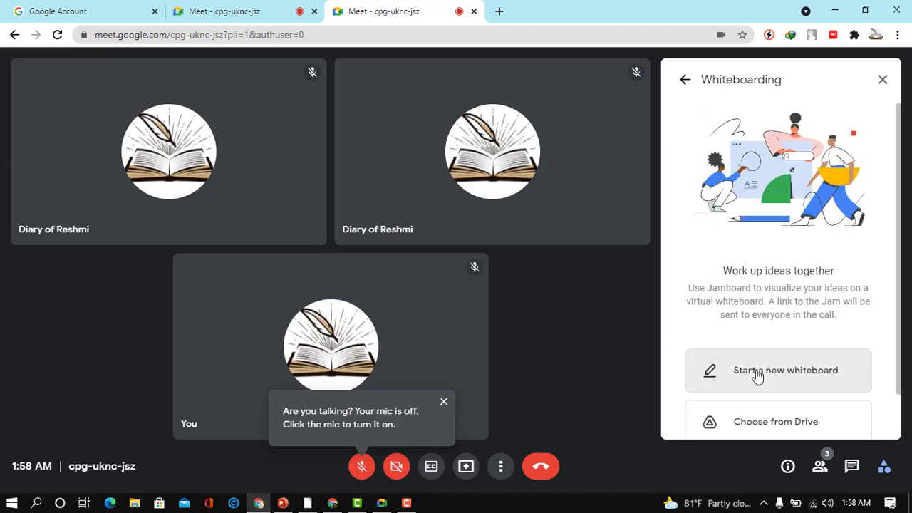
left_click(757, 375)
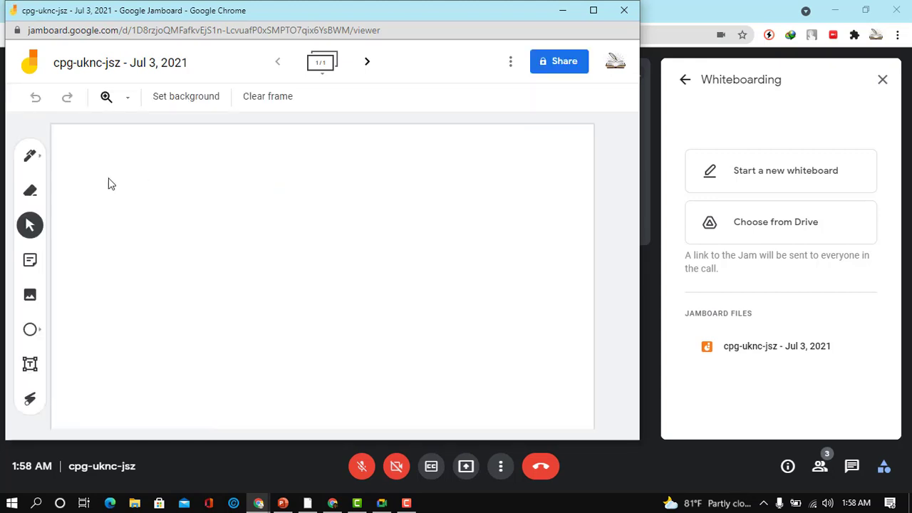
- Draw several freehand pen strokes across the upper part of the whiteboard frame
left_click(32, 159)
mouse_move(161, 164)
left_mouse_down()
mouse_move(168, 220)
mouse_move(195, 171)
mouse_move(179, 218)
mouse_move(199, 206)
mouse_move(228, 243)
left_mouse_up()
left_click_drag(208, 188, 222, 190)
mouse_move(253, 220)
left_mouse_down()
mouse_move(301, 226)
mouse_move(249, 188)
mouse_move(316, 201)
mouse_move(319, 252)
left_mouse_up()
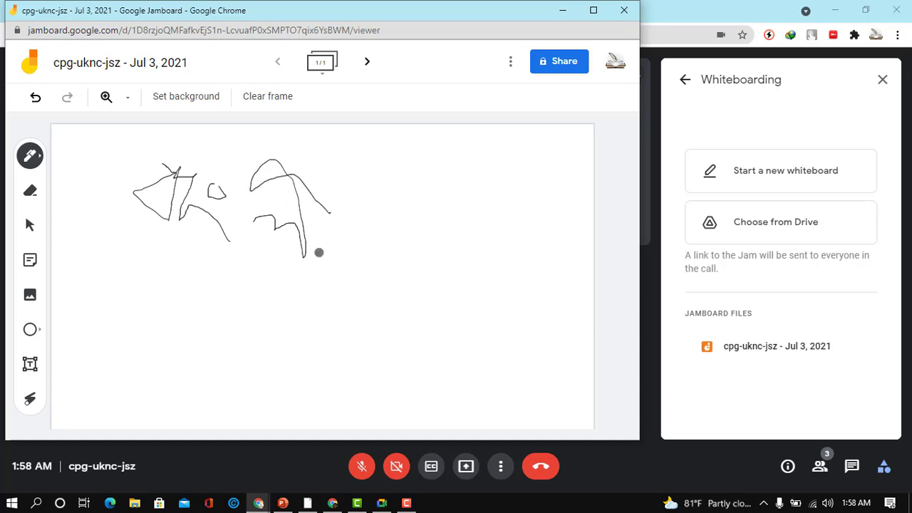
- Erase parts of the leftmost pen drawing, and return to the Select tool
left_click(32, 191)
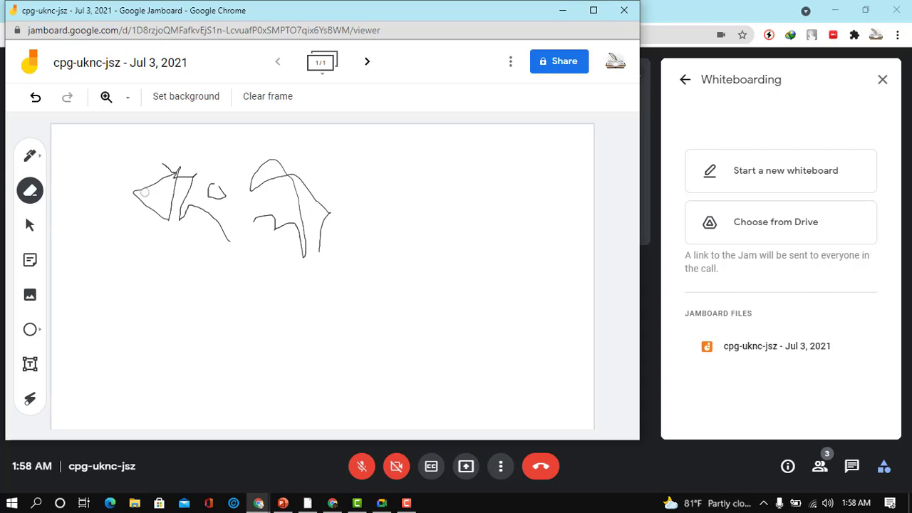
mouse_move(139, 183)
left_mouse_down()
mouse_move(184, 189)
mouse_move(193, 143)
mouse_move(171, 172)
left_mouse_up()
left_click(34, 235)
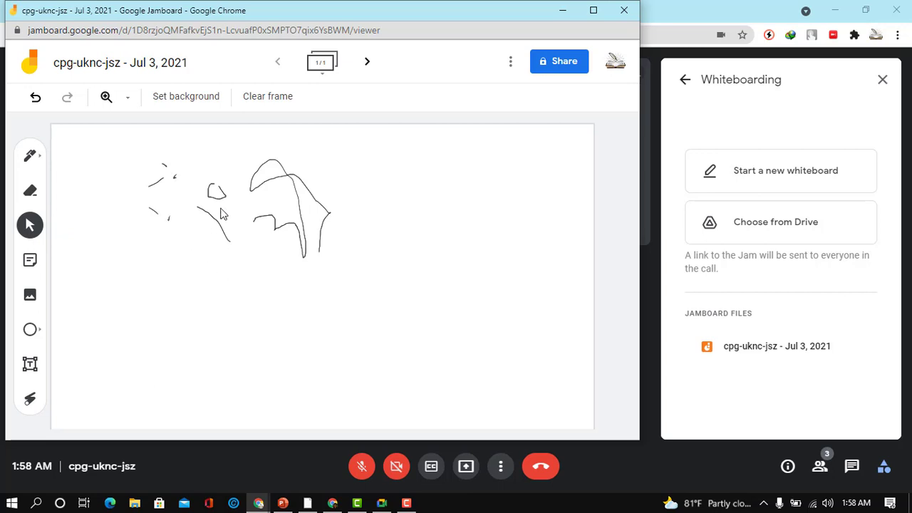
- Add a pink sticky note with the text "bangla" to the whiteboard
left_click(29, 262)
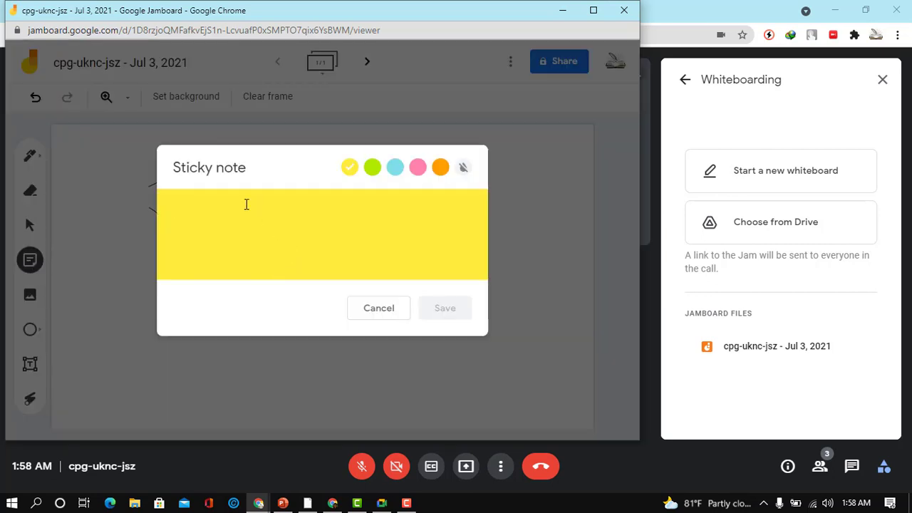
type("ba")
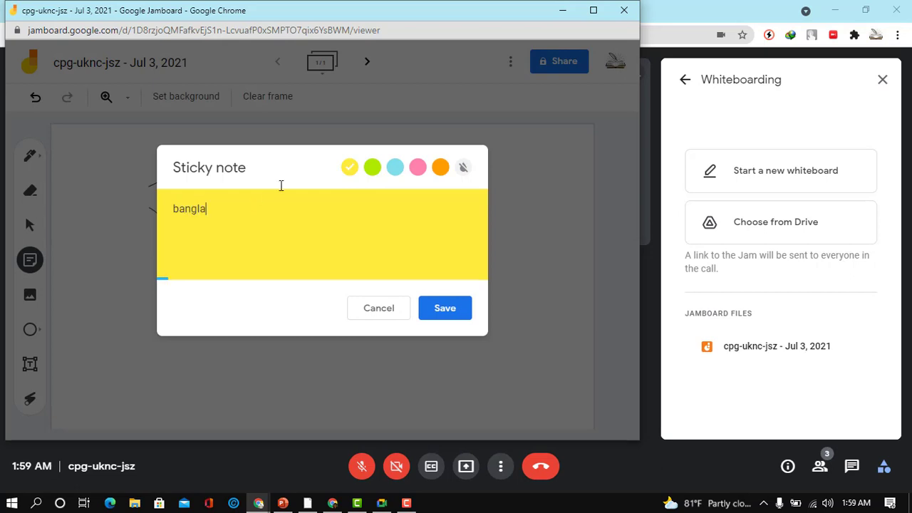
type("ngla")
left_click(417, 168)
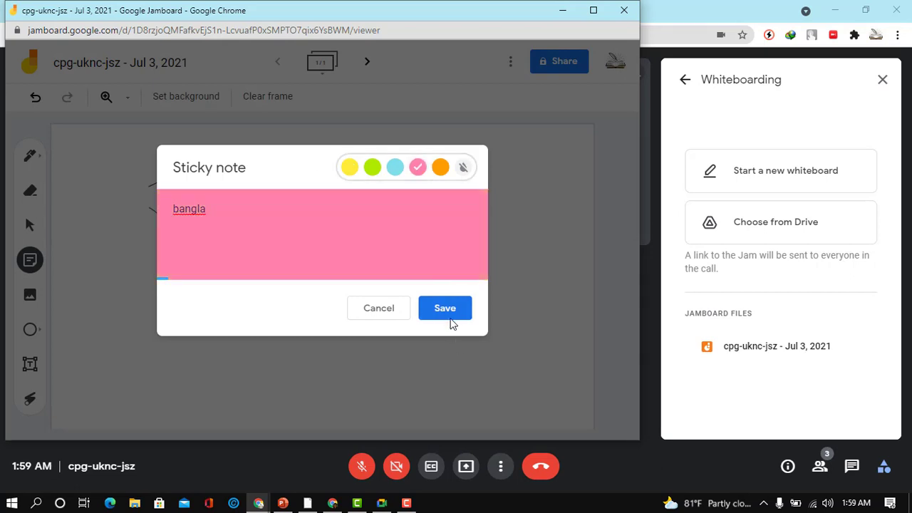
left_click(447, 311)
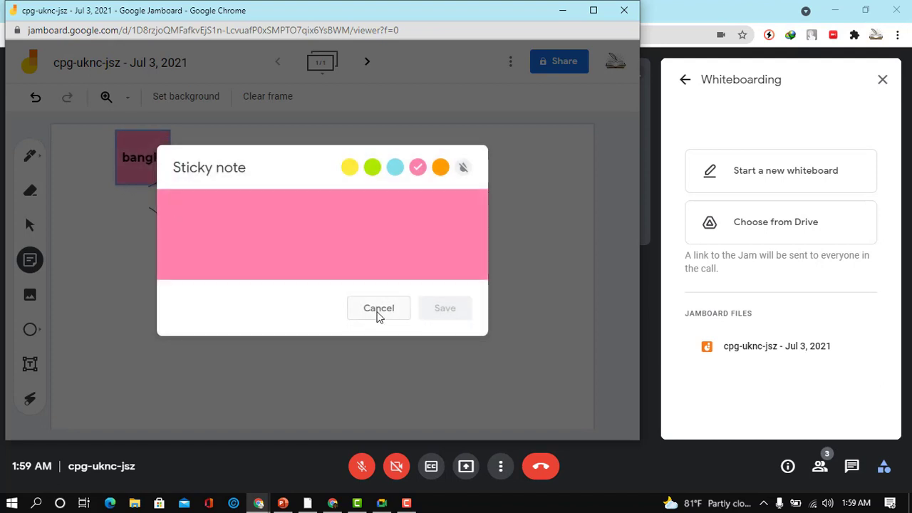
left_click(378, 308)
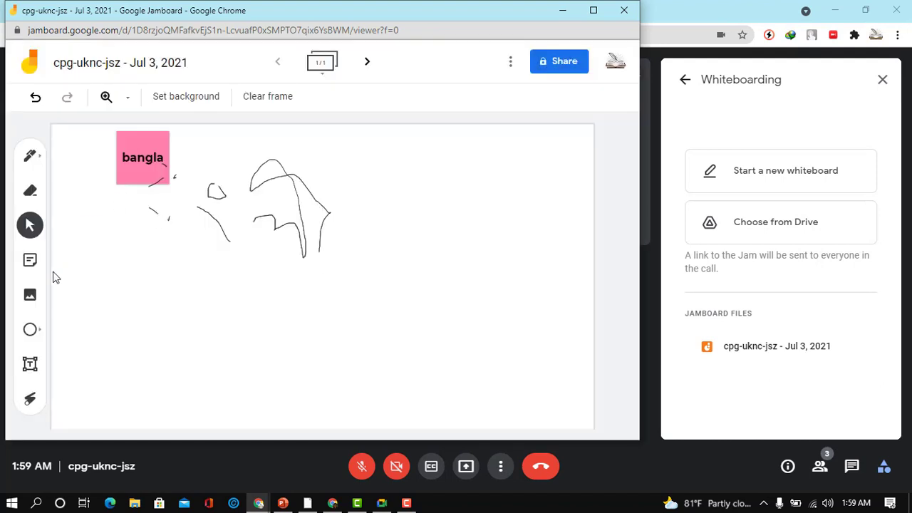
left_click(30, 296)
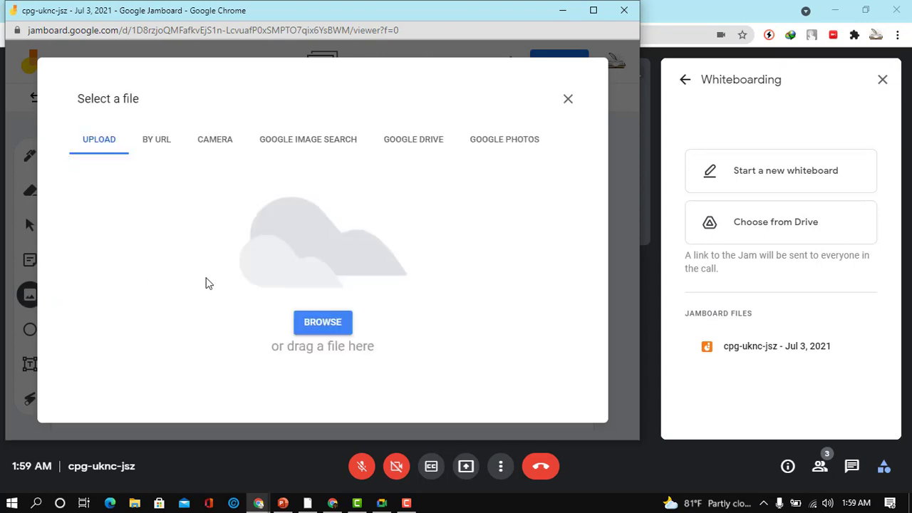
left_click(318, 332)
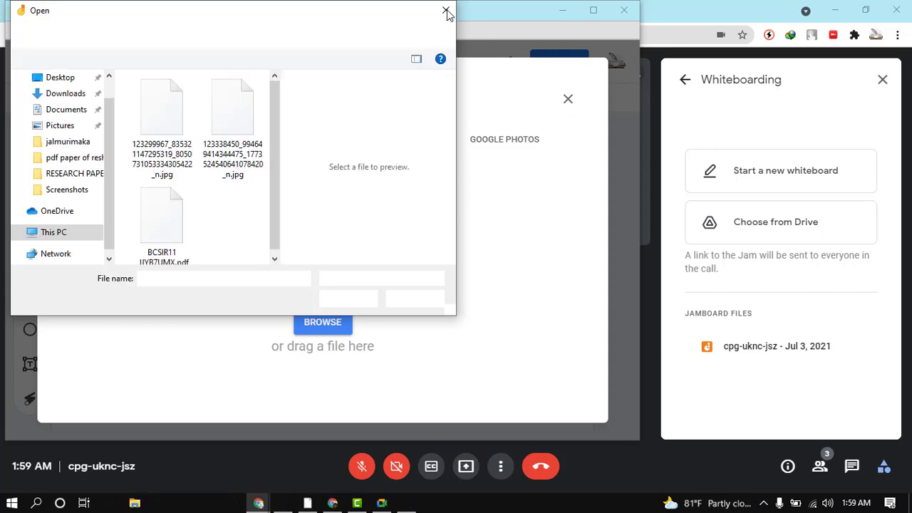
left_click(447, 11)
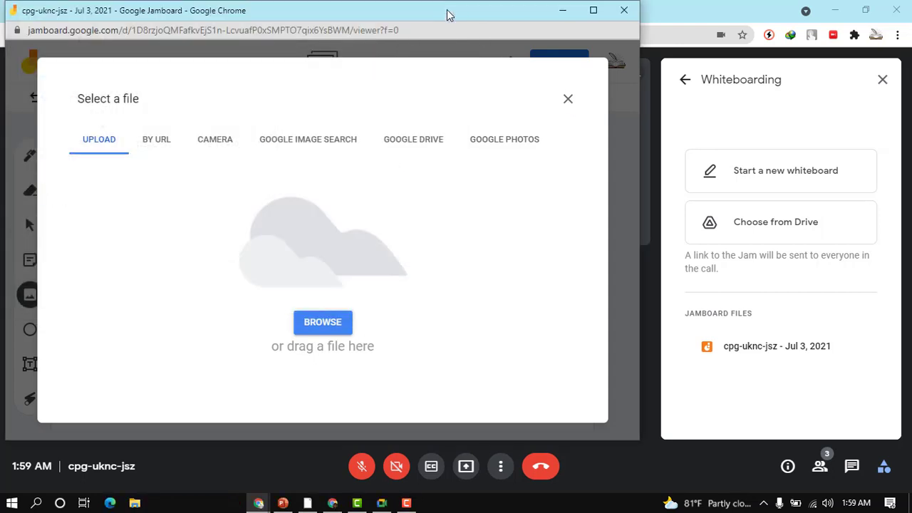
left_click(568, 99)
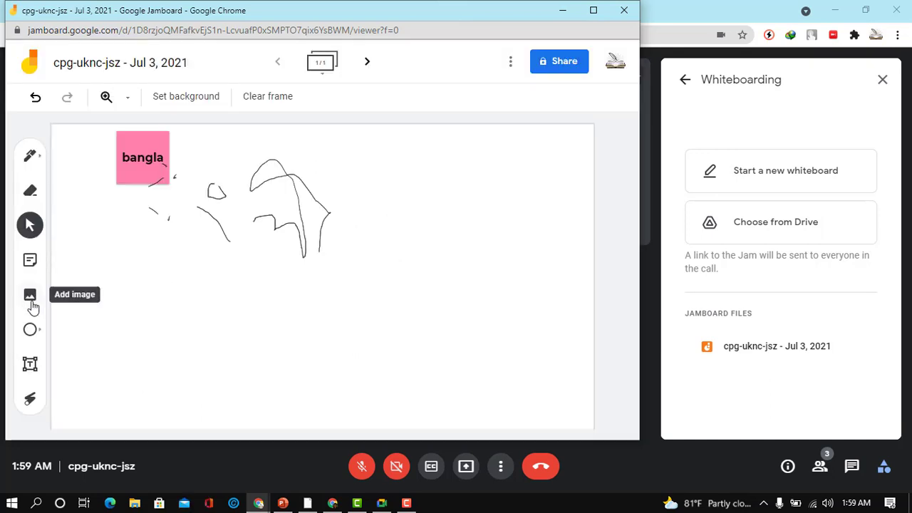
- Draw an ellipse below the sticky note with the text "bozx" inside it, and activate the Laser tool
left_click(31, 330)
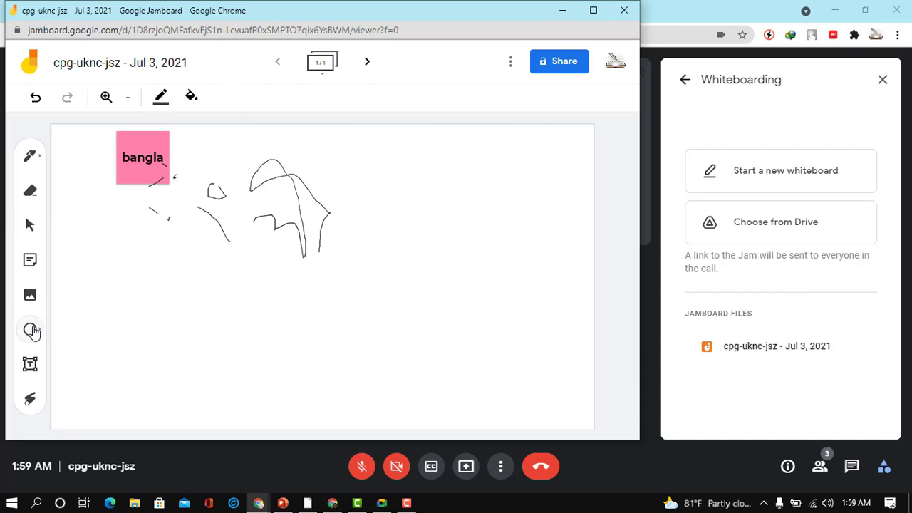
left_click_drag(107, 276, 215, 350)
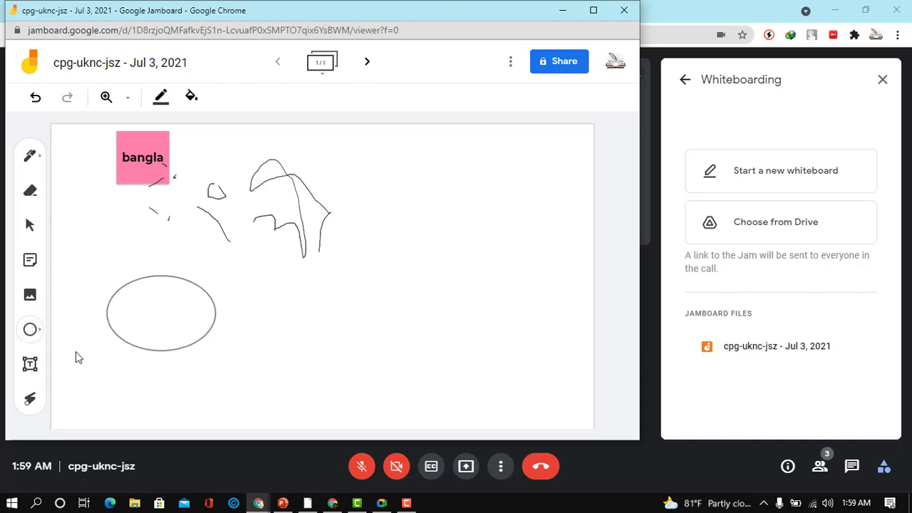
left_click(32, 364)
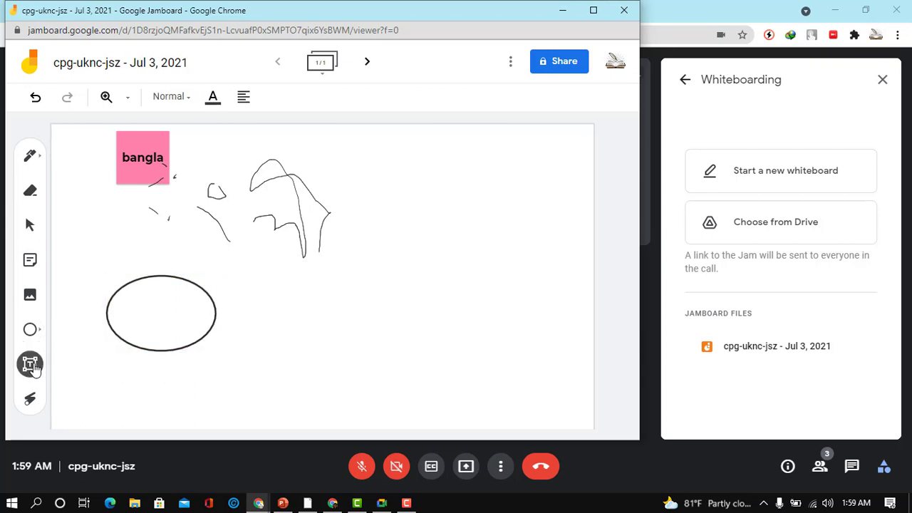
left_click(167, 311)
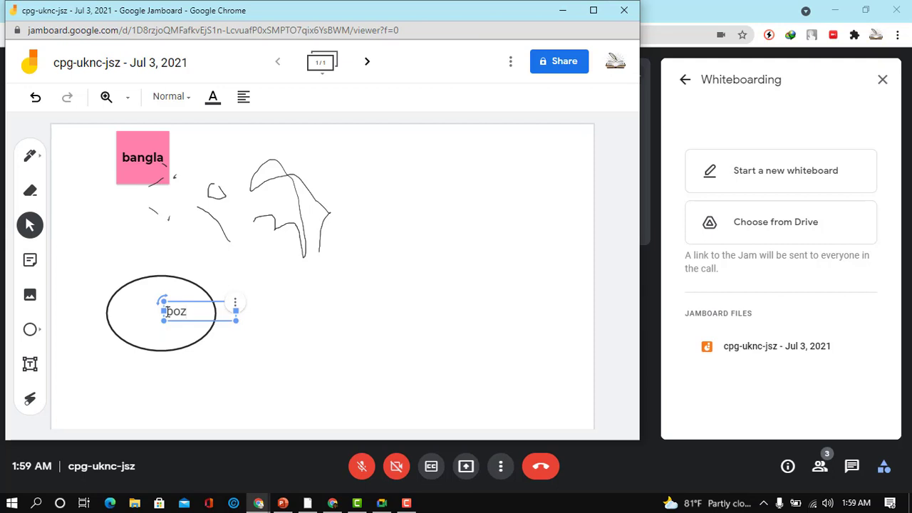
left_click(30, 401)
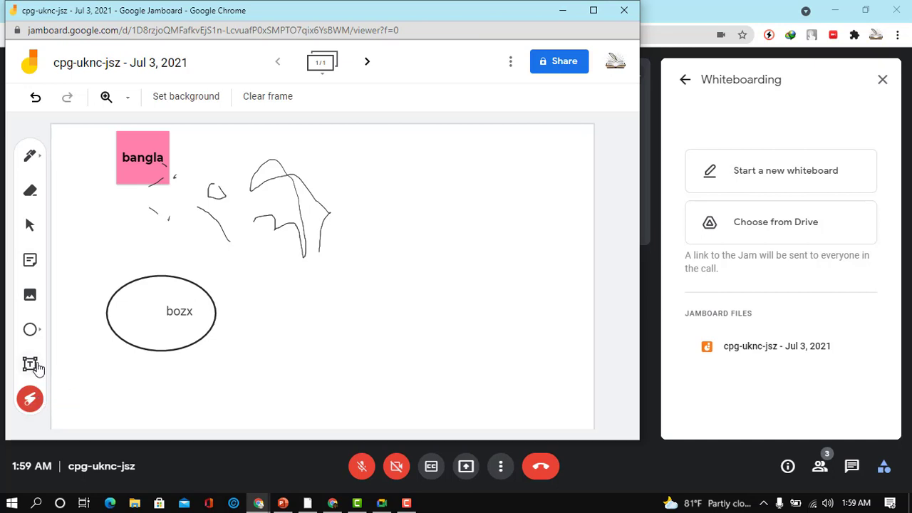
- Use the Laser tool to trace two temporary strokes across the empty area beside the ellipse and pen drawings
left_click(30, 364)
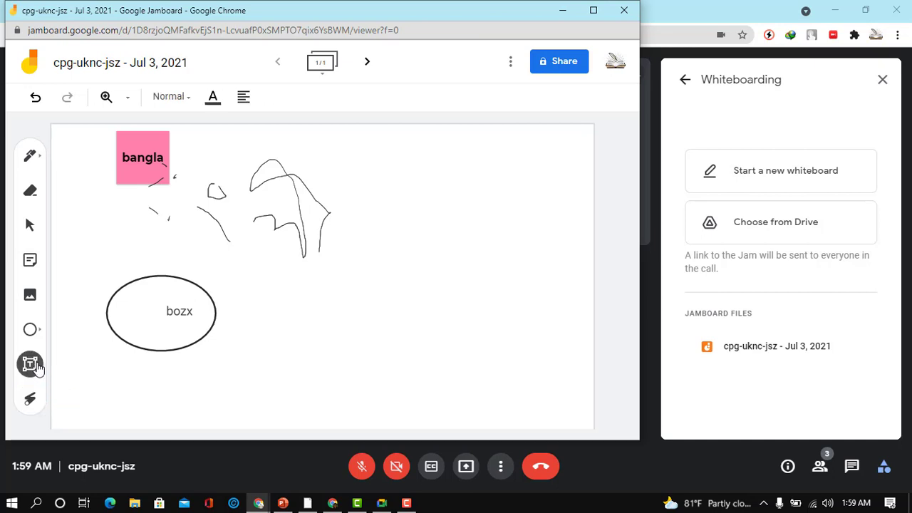
left_click(31, 401)
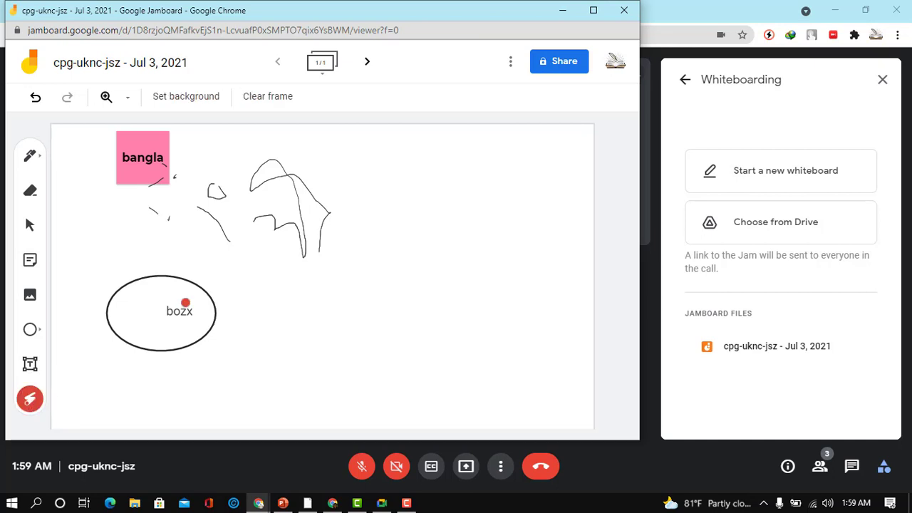
mouse_move(267, 335)
left_mouse_down()
mouse_move(252, 370)
mouse_move(267, 332)
mouse_move(391, 283)
mouse_move(374, 307)
mouse_move(403, 242)
left_mouse_up()
mouse_move(342, 211)
left_mouse_down()
mouse_move(363, 350)
mouse_move(420, 228)
left_mouse_up()
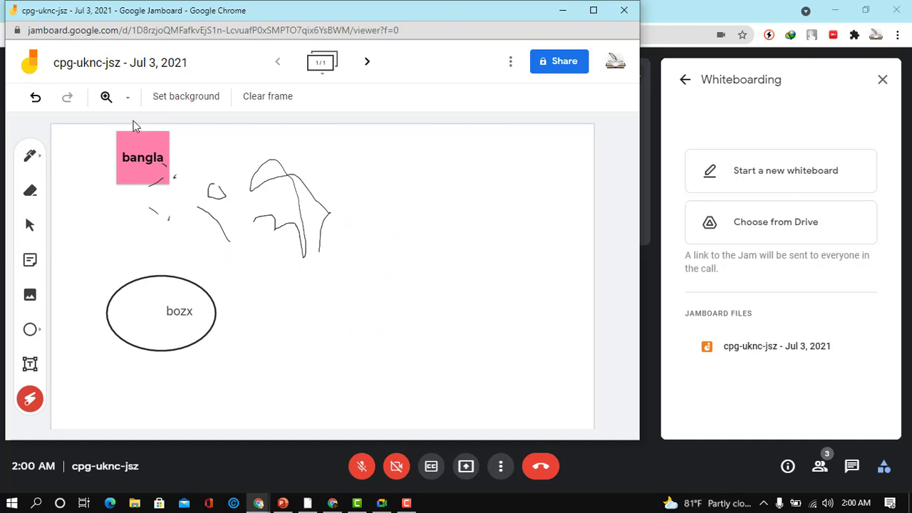
- Set the whiteboard zoom to 200%
left_click(106, 99)
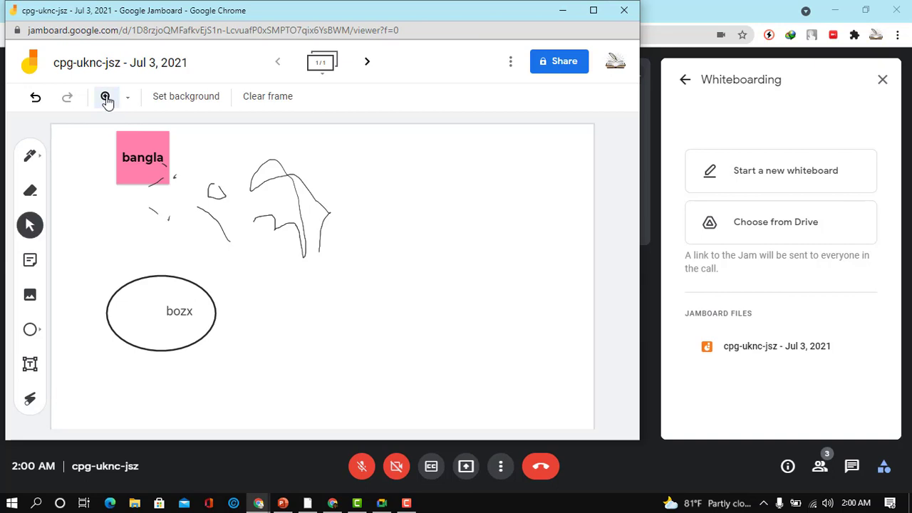
left_click(128, 102)
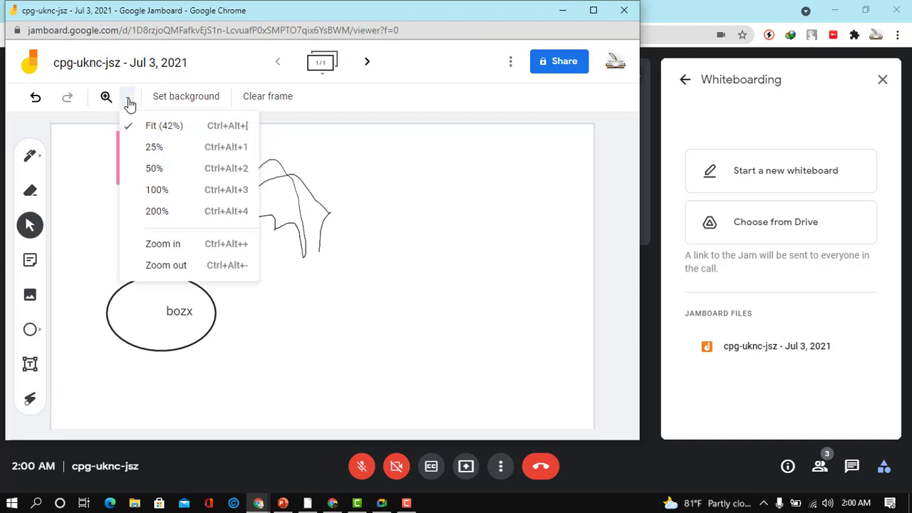
left_click(149, 212)
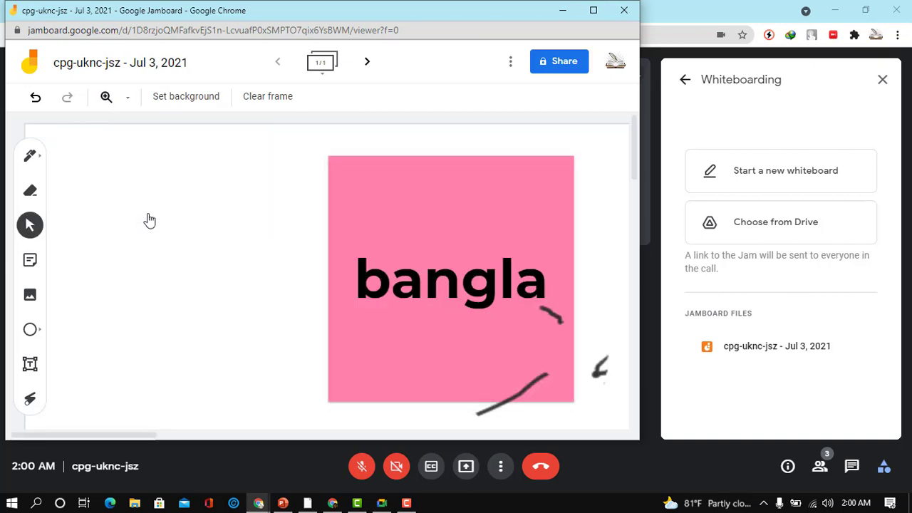
- Try the dotted background and the square-grid background on the whiteboard frame
left_click(187, 97)
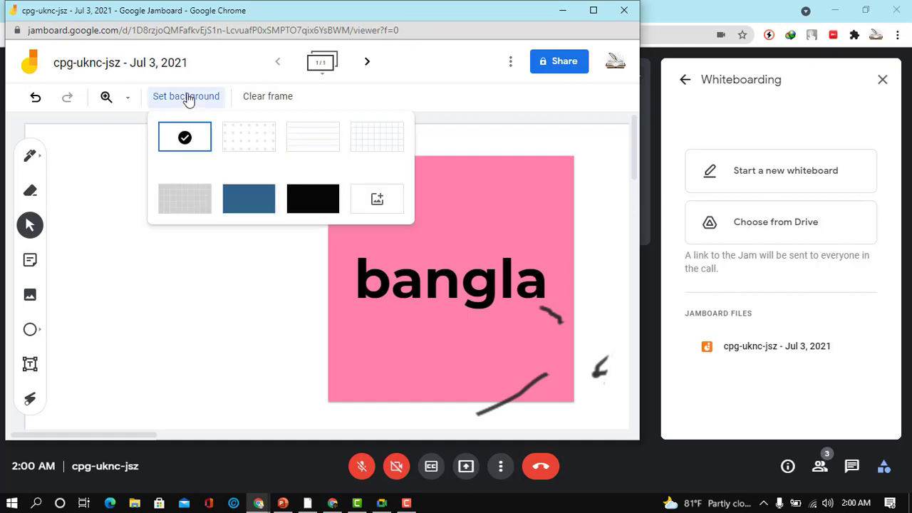
left_click(251, 140)
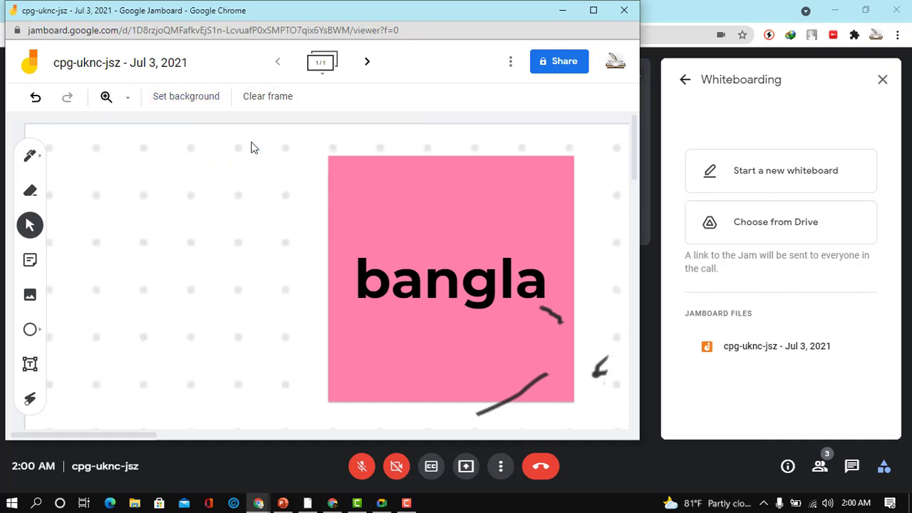
left_click(200, 107)
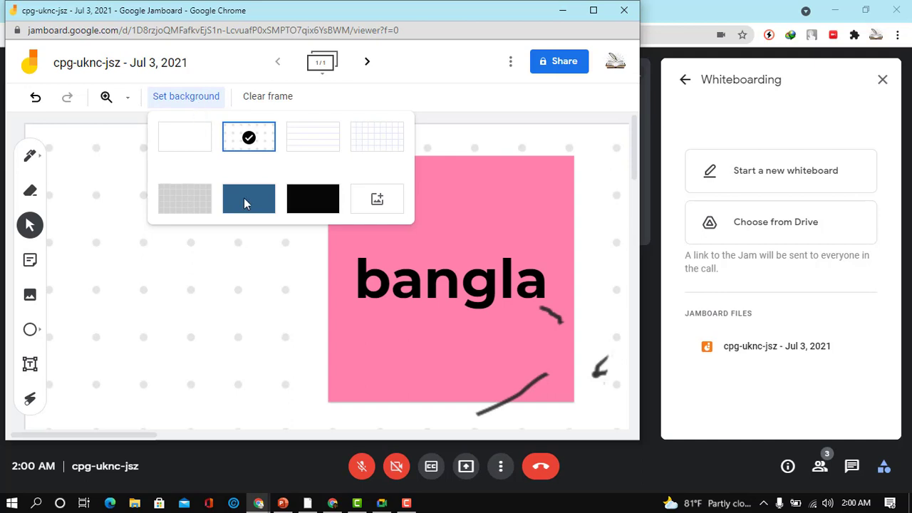
left_click(360, 146)
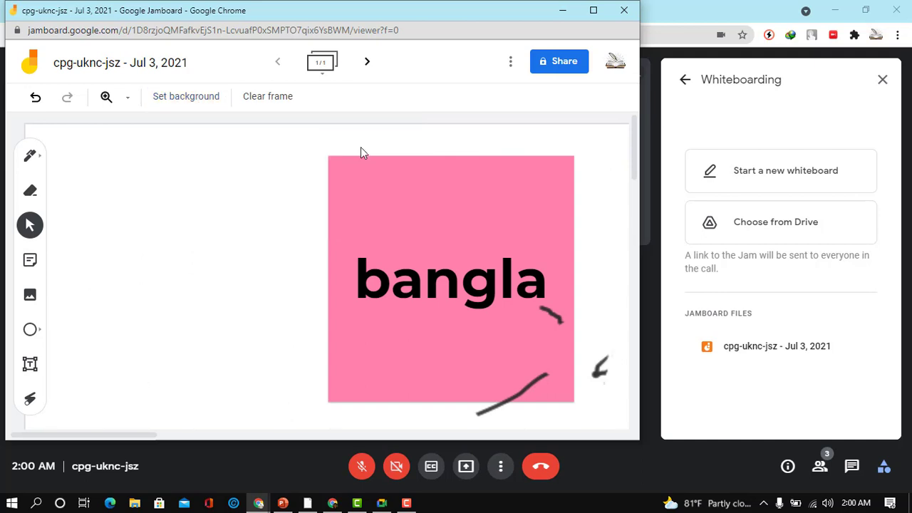
- Clear everything from the whiteboard frame and set its background to plain white
left_click(271, 98)
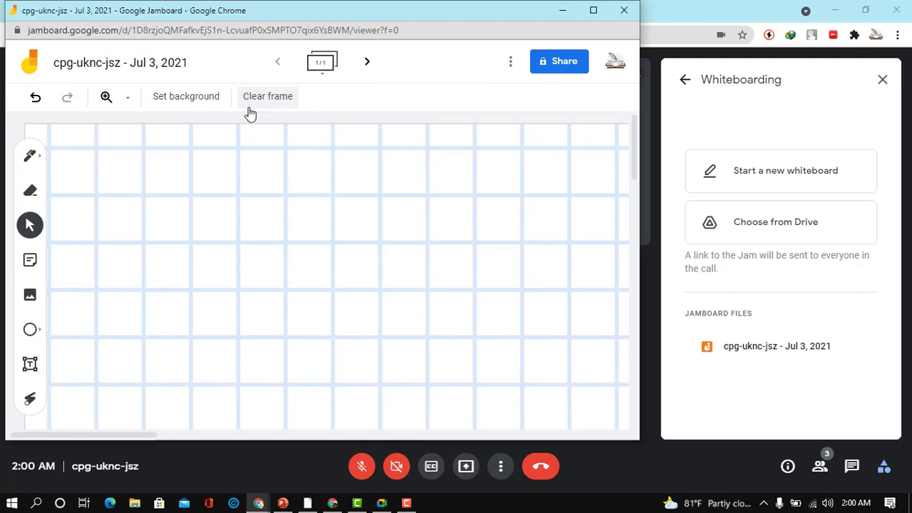
left_click(191, 107)
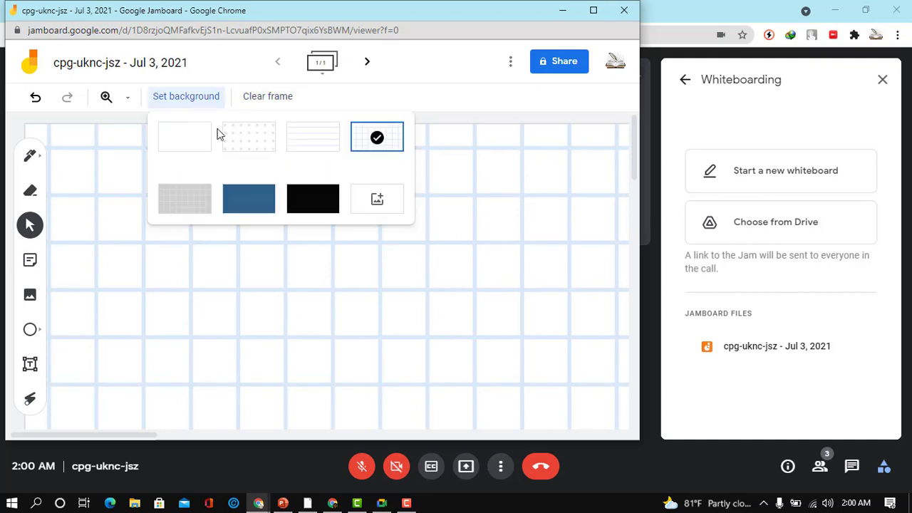
left_click(184, 133)
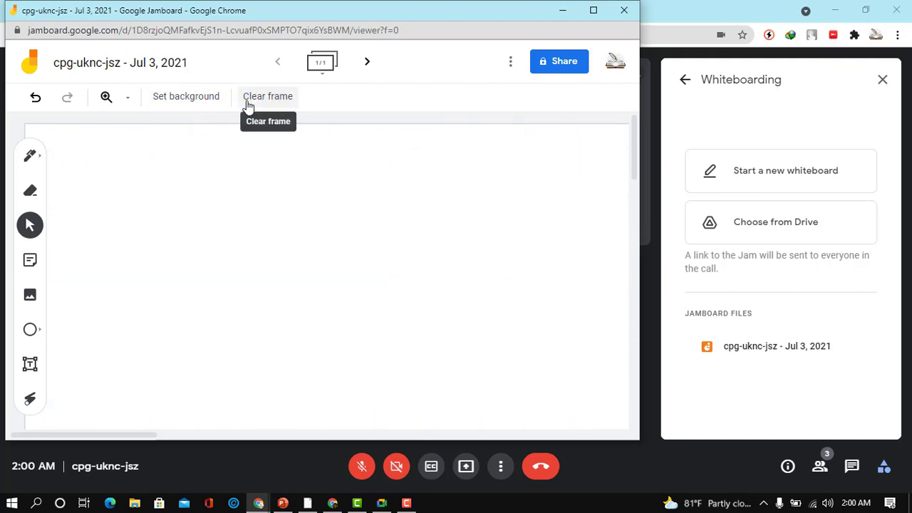
- Start sharing the Jam and add two suggested contacts as recipients, leaving the message empty
left_click(564, 62)
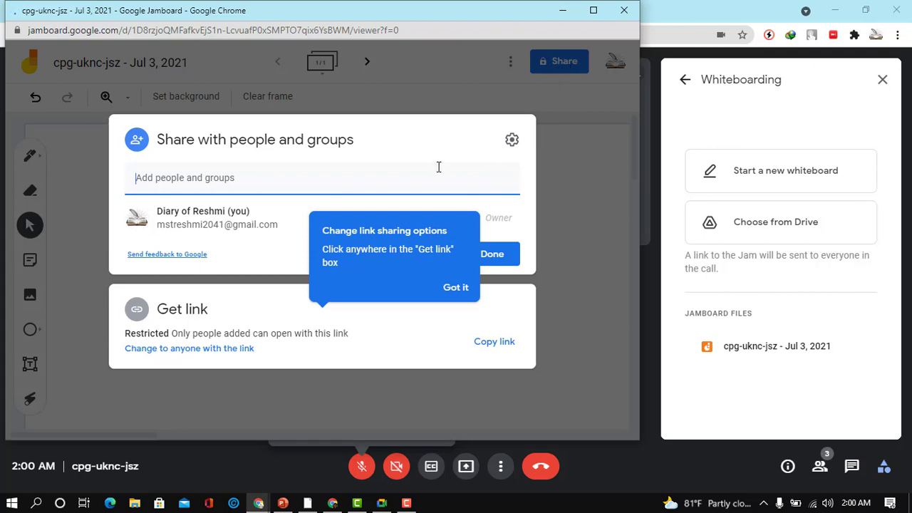
left_click(164, 182)
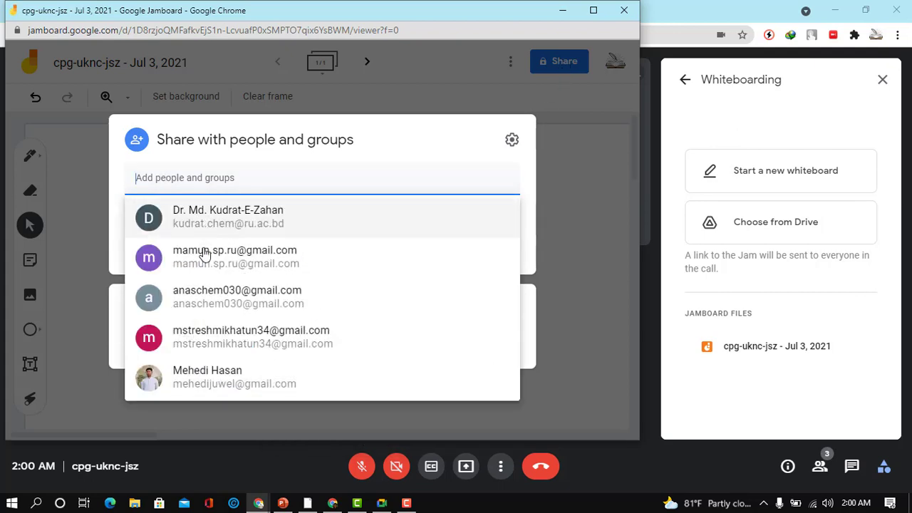
left_click(228, 270)
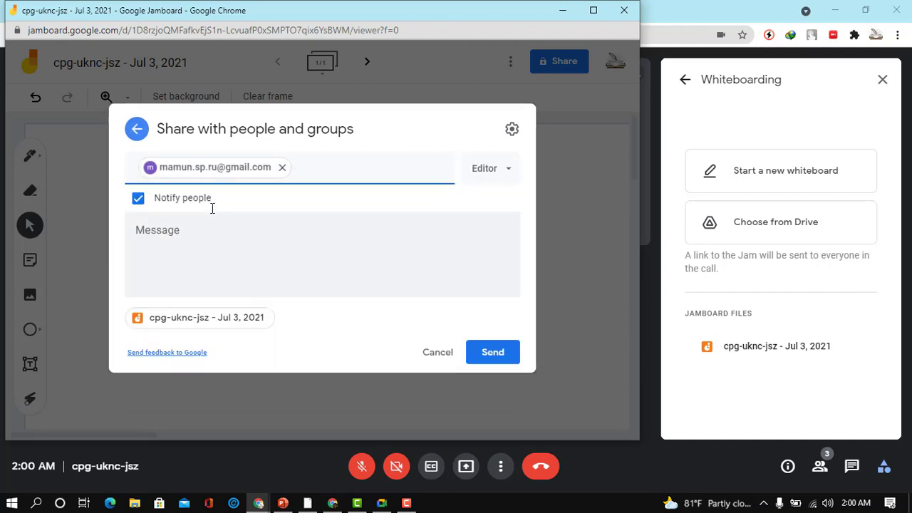
left_click(298, 171)
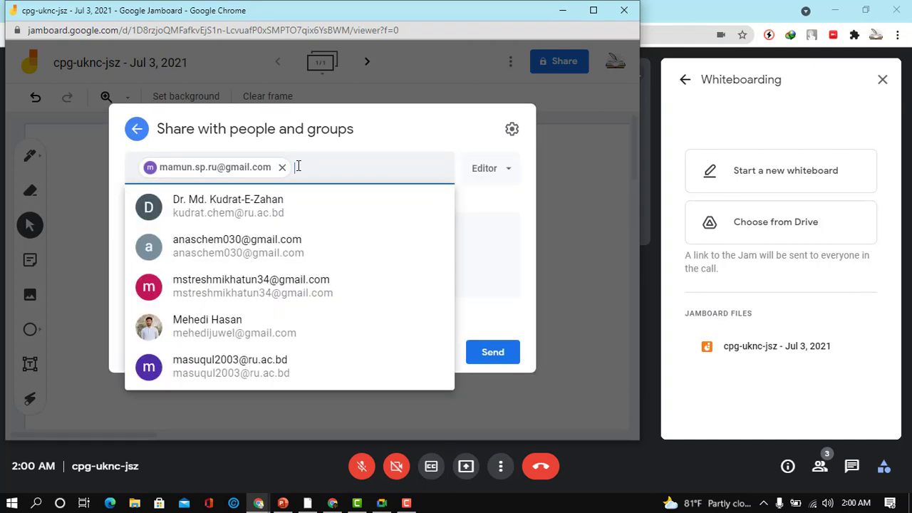
left_click(254, 294)
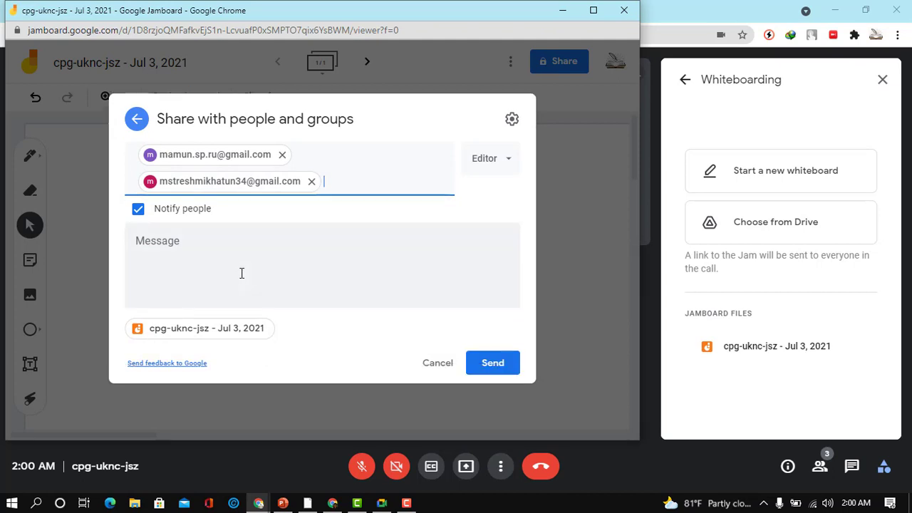
left_click(176, 244)
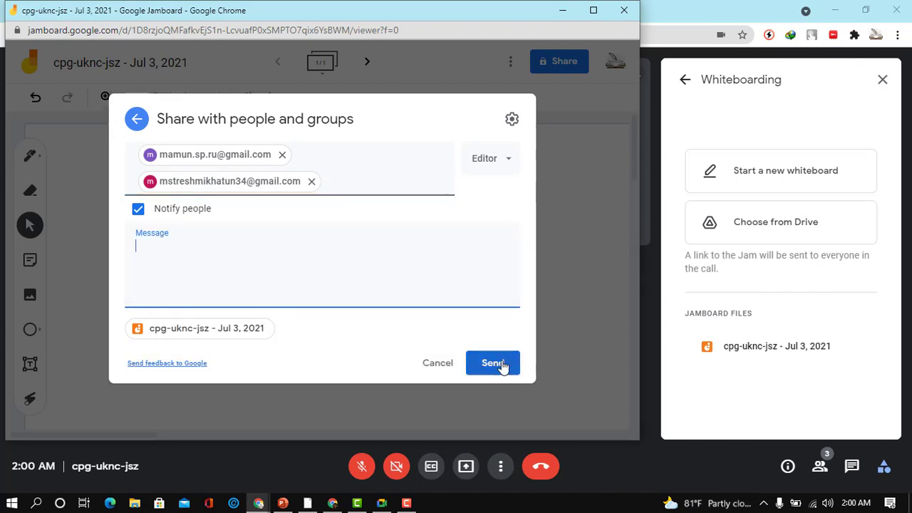
- Set the recipients' role to Viewer, and cancel the invitation, closing the sharing dialog without sending
left_click(508, 162)
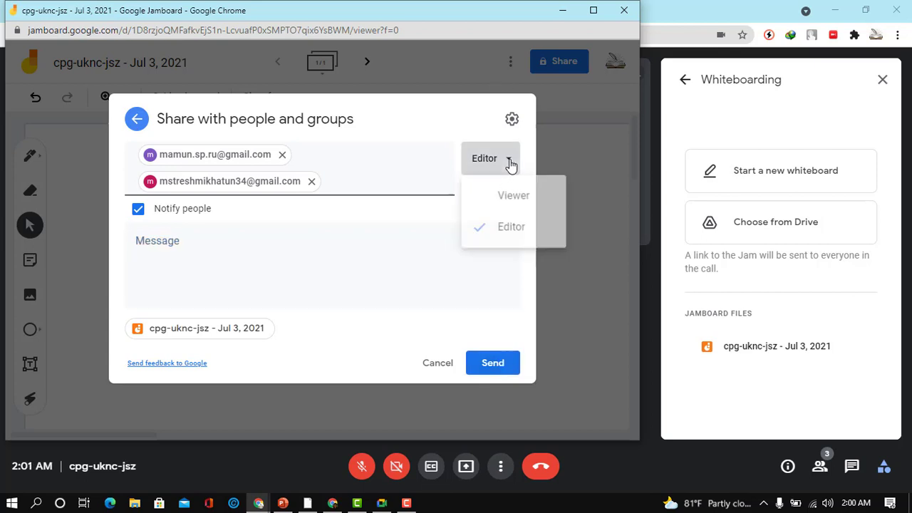
left_click(515, 199)
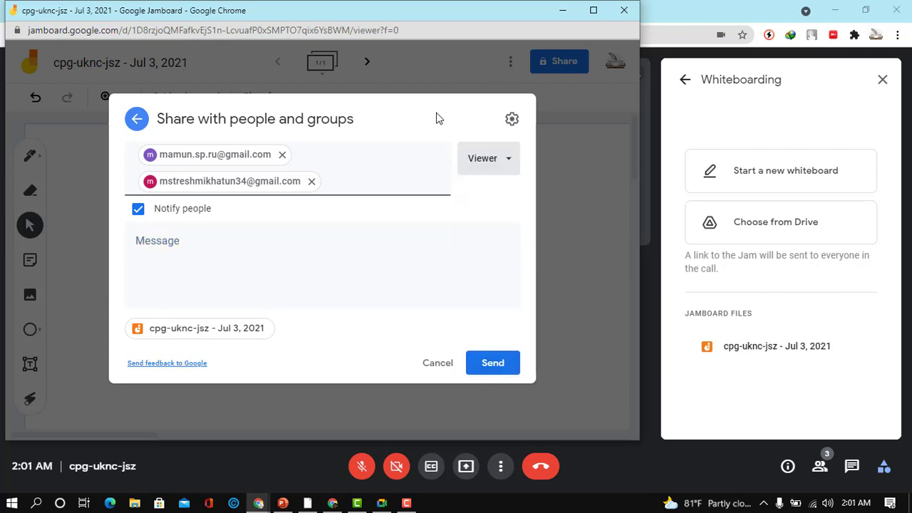
left_click(441, 366)
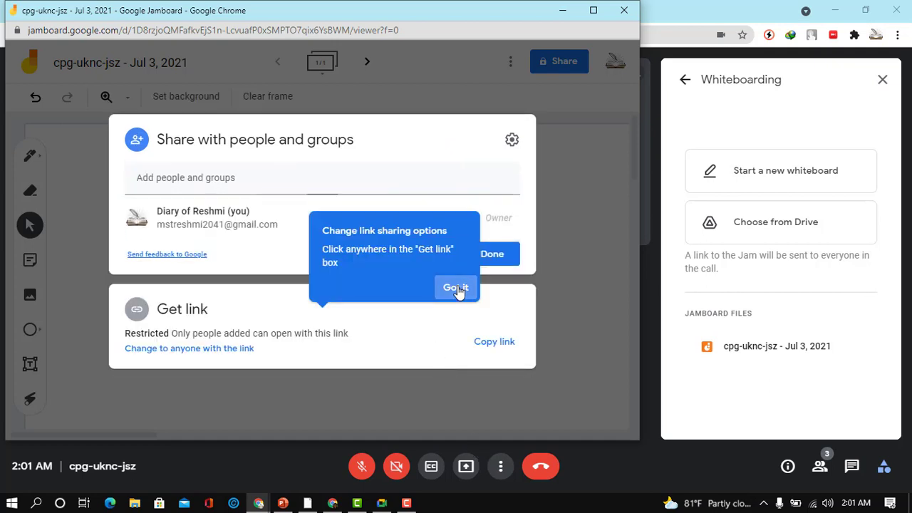
left_click(458, 289)
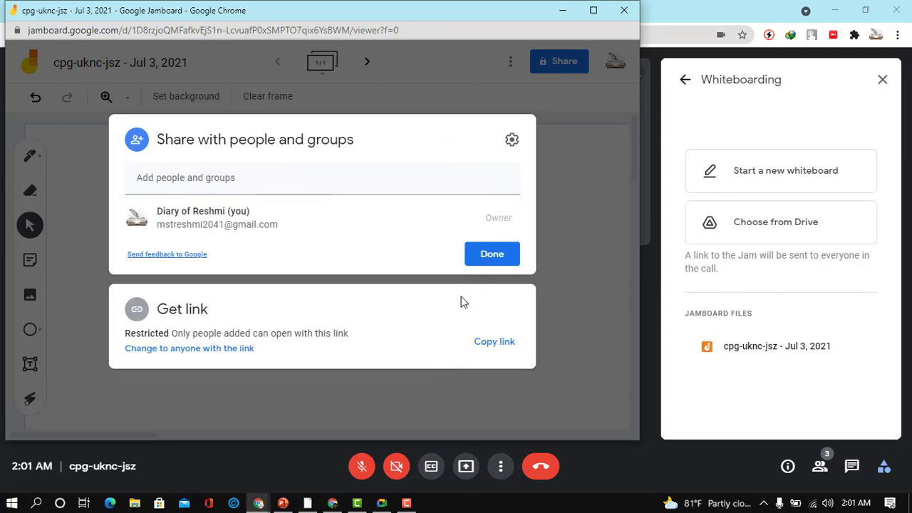
left_click(574, 250)
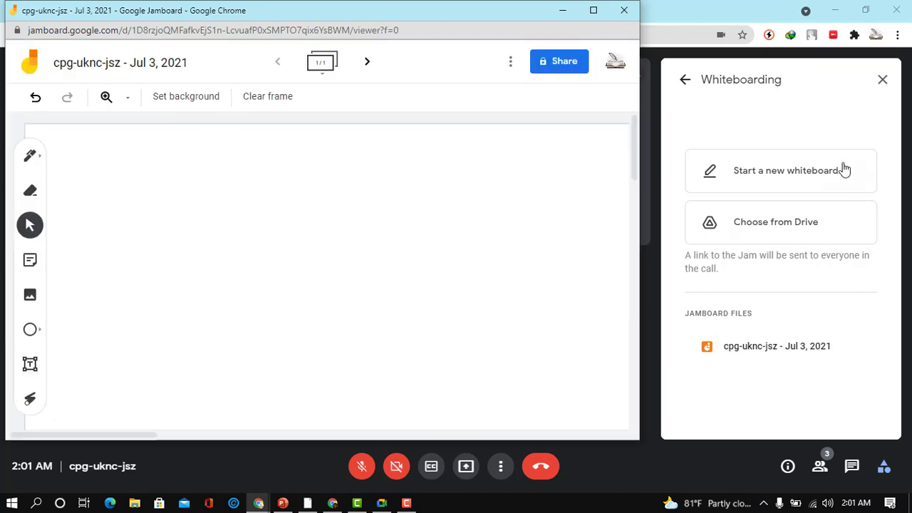
- Close the Whiteboarding panel and try the Tiled, Spotlight and Sidebar layouts for the meeting
left_click(882, 79)
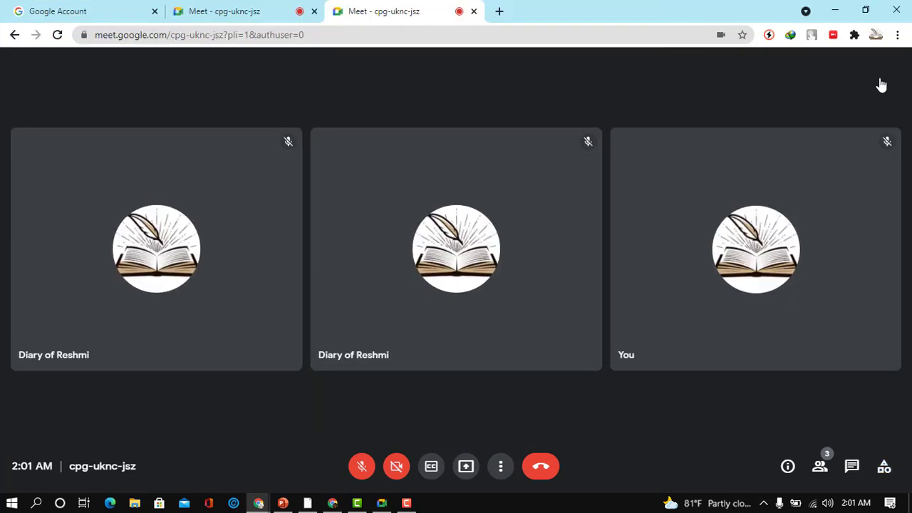
left_click(501, 467)
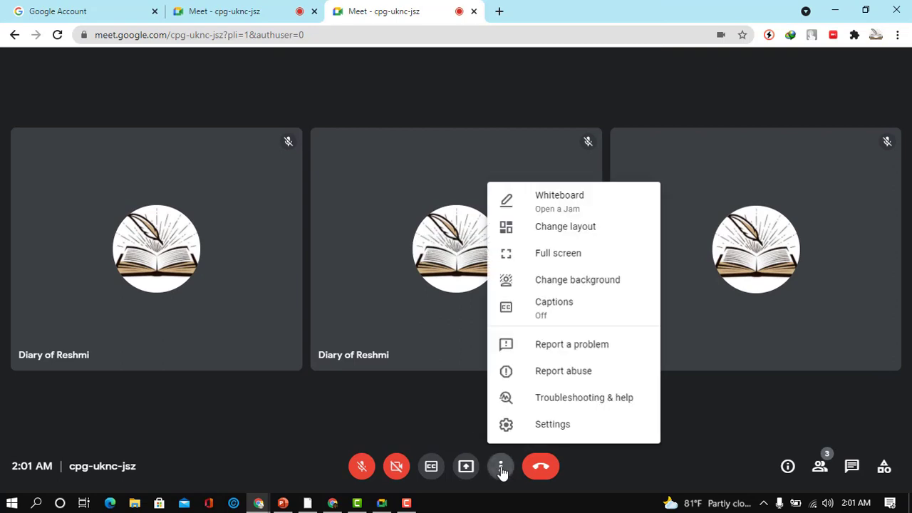
left_click(550, 226)
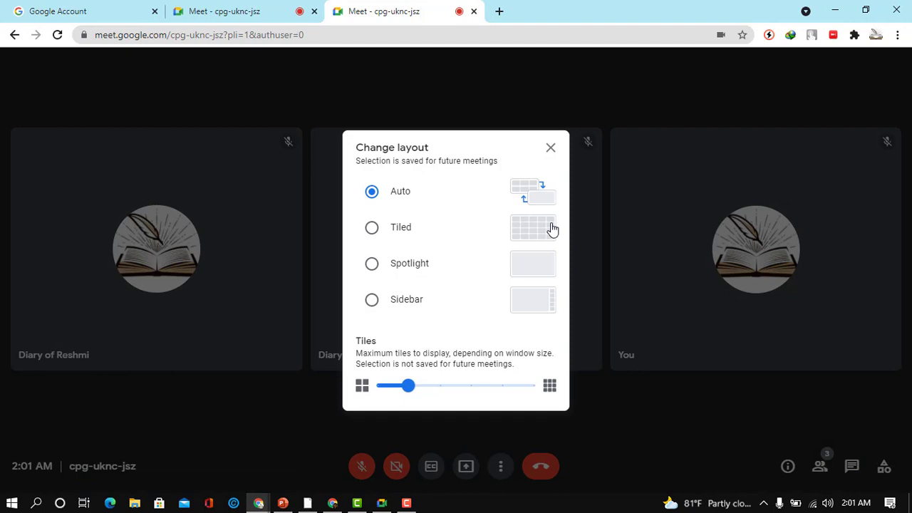
left_click(372, 231)
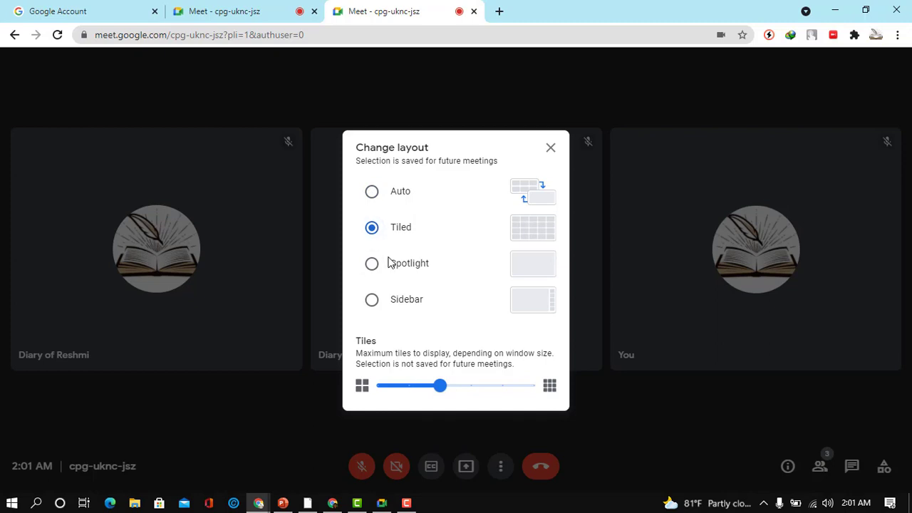
left_click(372, 263)
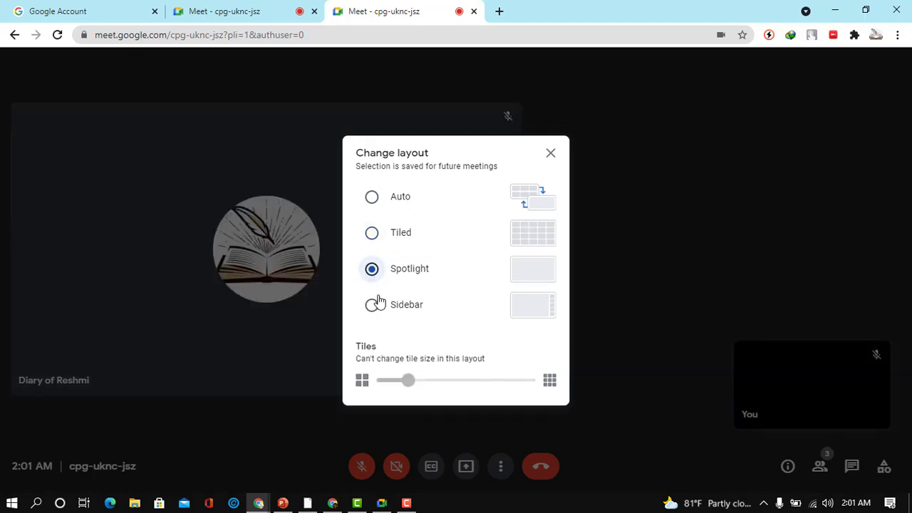
left_click(372, 306)
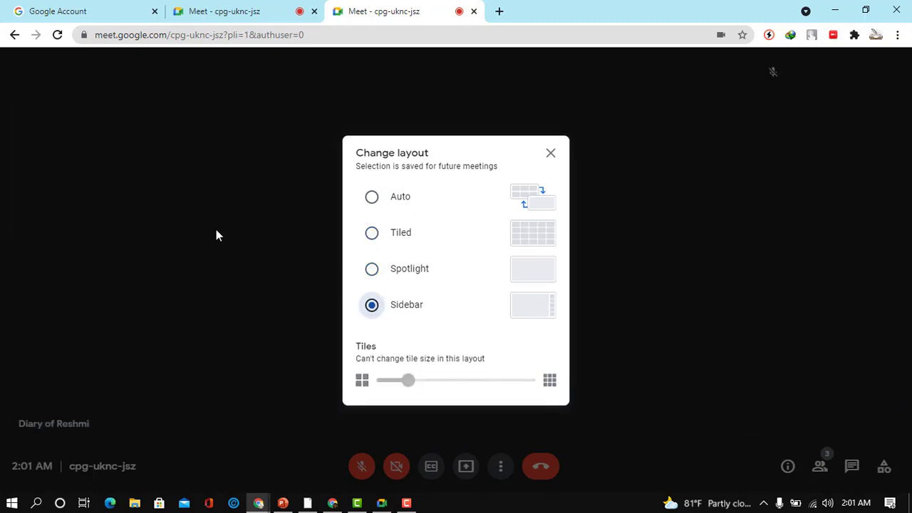
- Try the Spotlight and Tiled layouts again, set the meeting layout to Auto, and close the layout settings
left_click(372, 271)
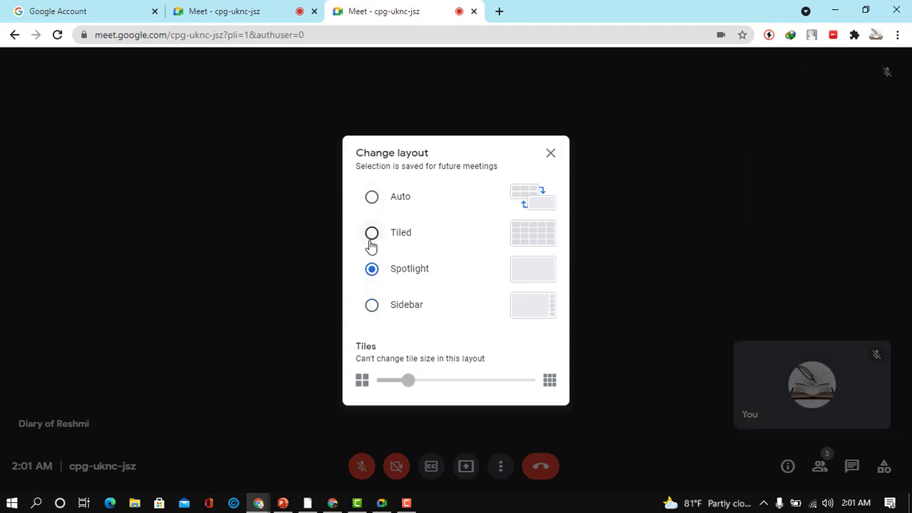
left_click(372, 234)
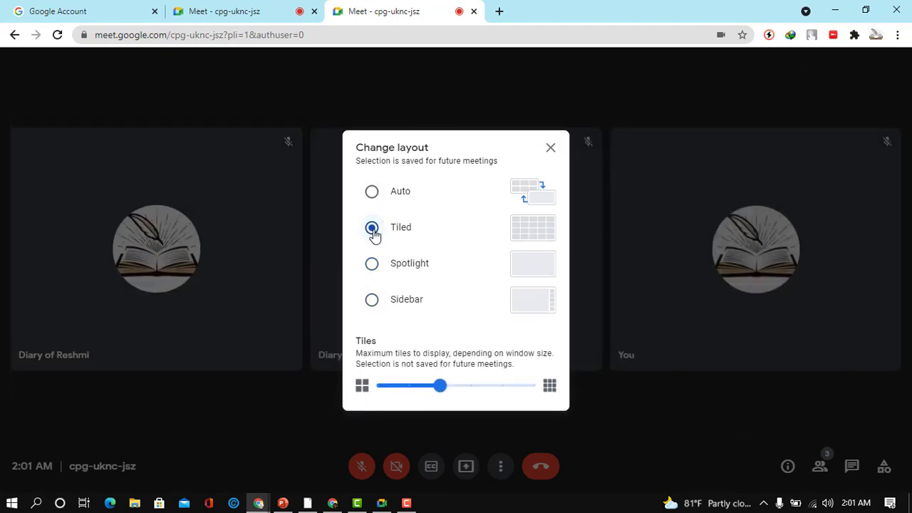
left_click(372, 192)
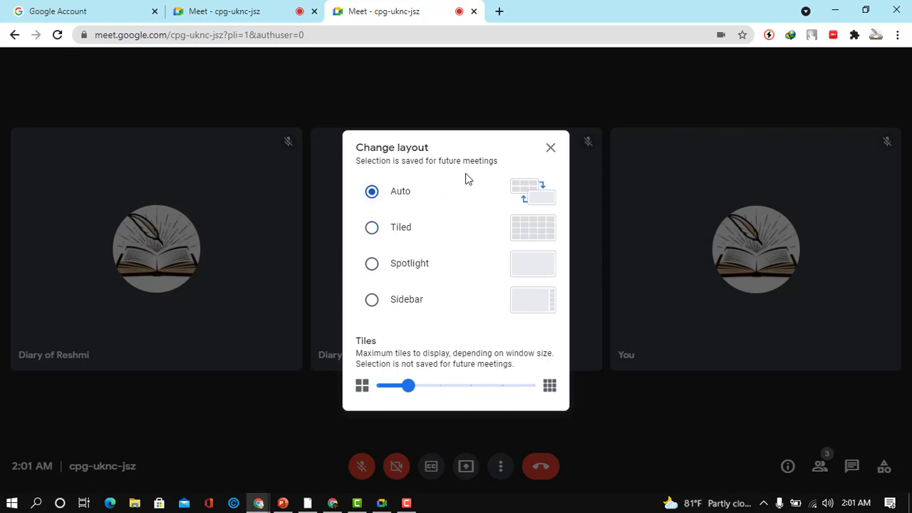
left_click(552, 149)
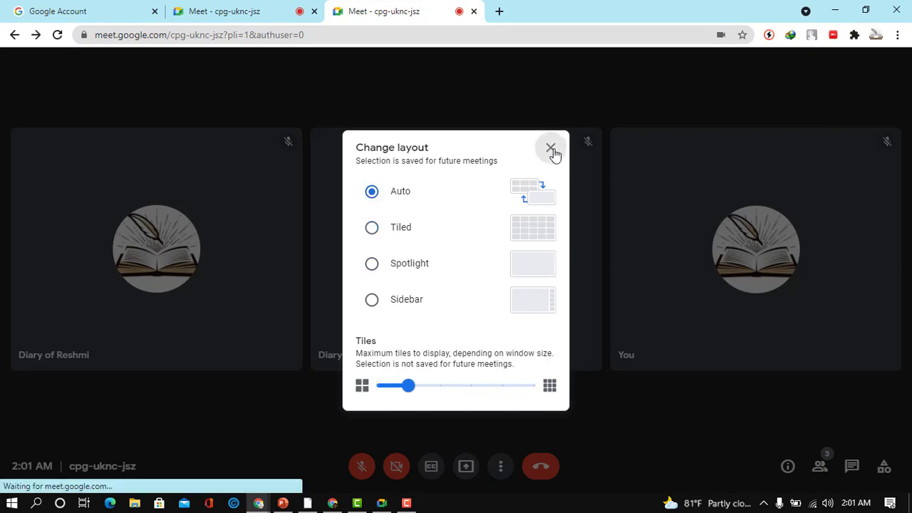
- Try to change the meeting background, and dismiss the background effects dialog
left_click(501, 466)
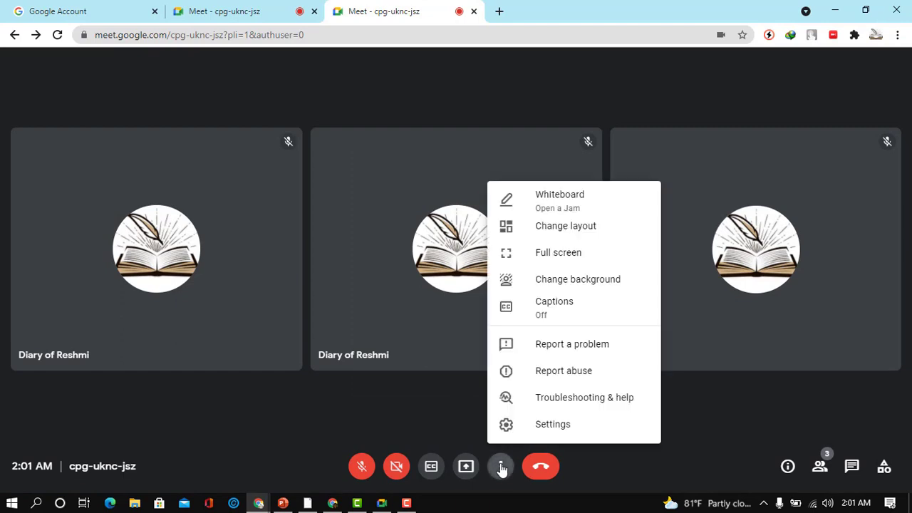
left_click(549, 282)
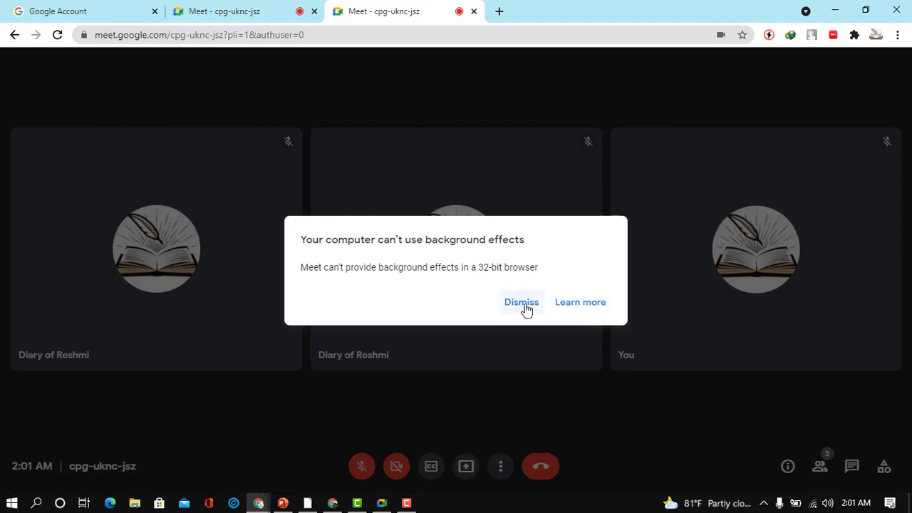
left_click(523, 307)
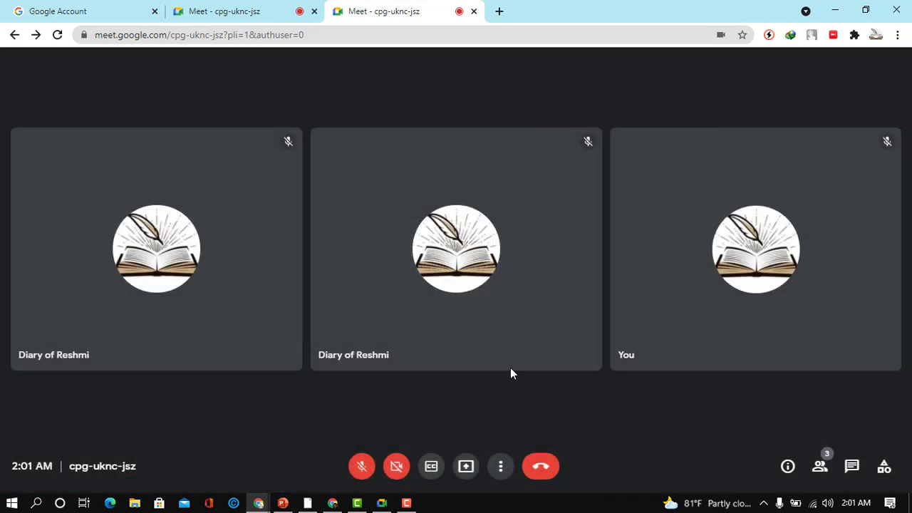
- Turn on meeting captions with English as the language, and view the list of further meeting options
left_click(501, 467)
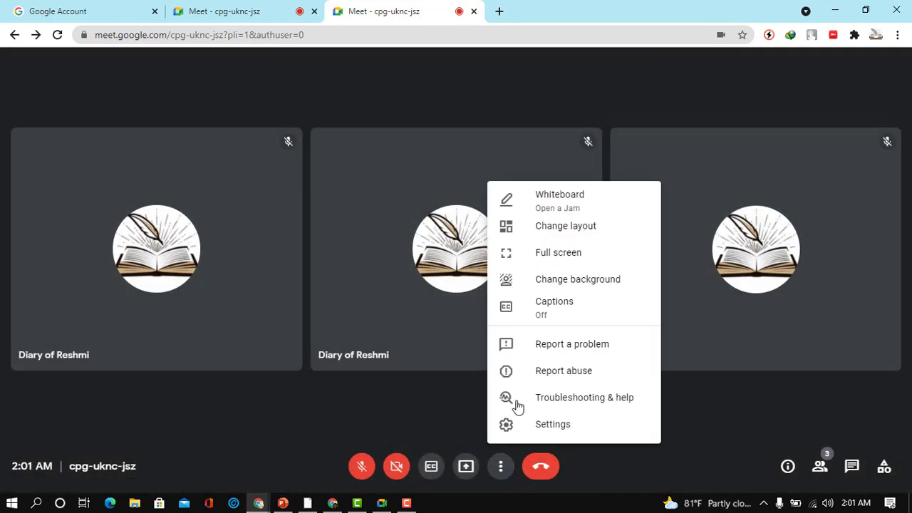
left_click(547, 312)
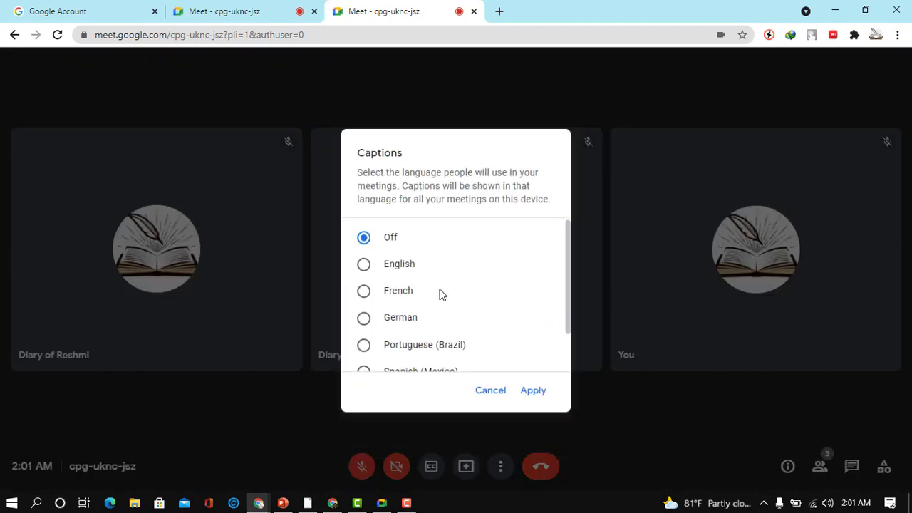
left_click(363, 267)
left_click(532, 391)
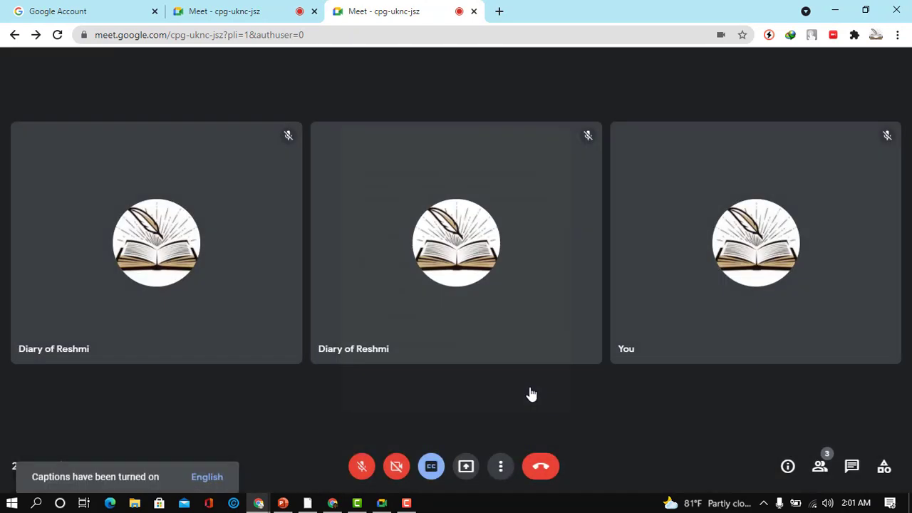
left_click(500, 466)
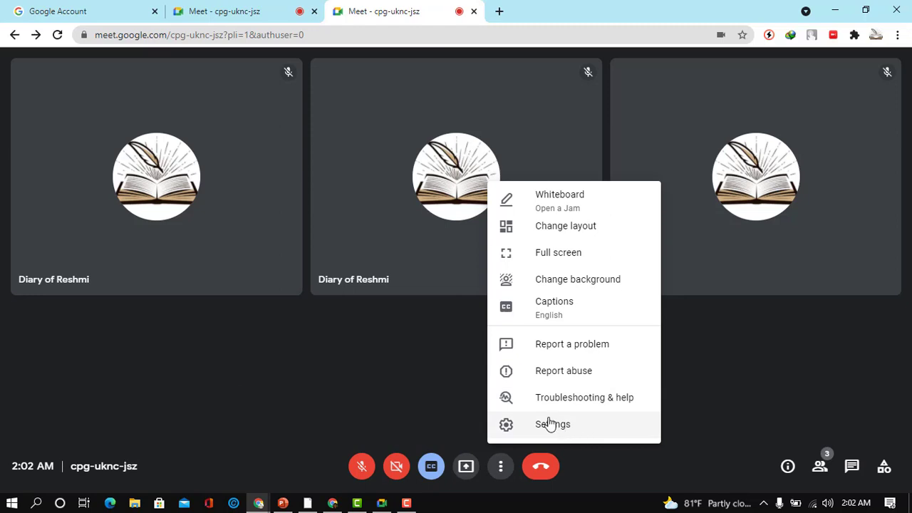
left_click(598, 462)
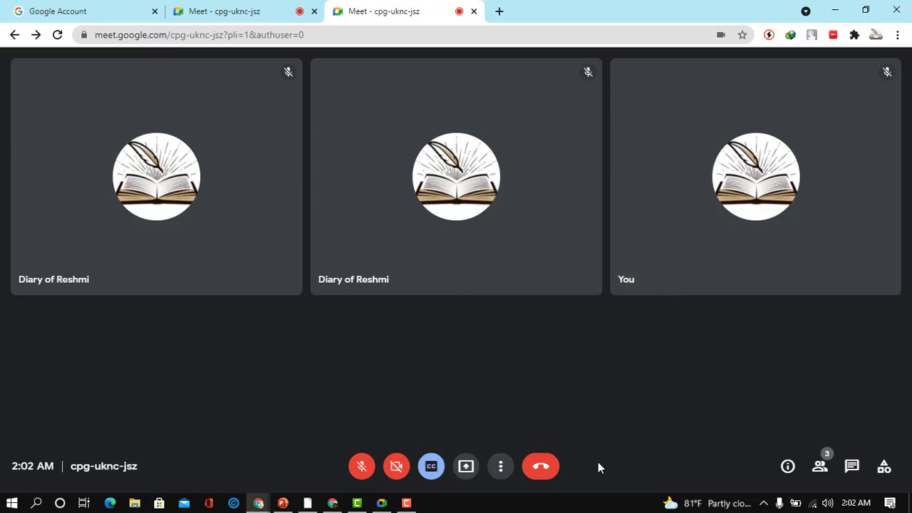
- Leave the meeting, start rejoining it, and close that meeting's browser tab
left_click(540, 468)
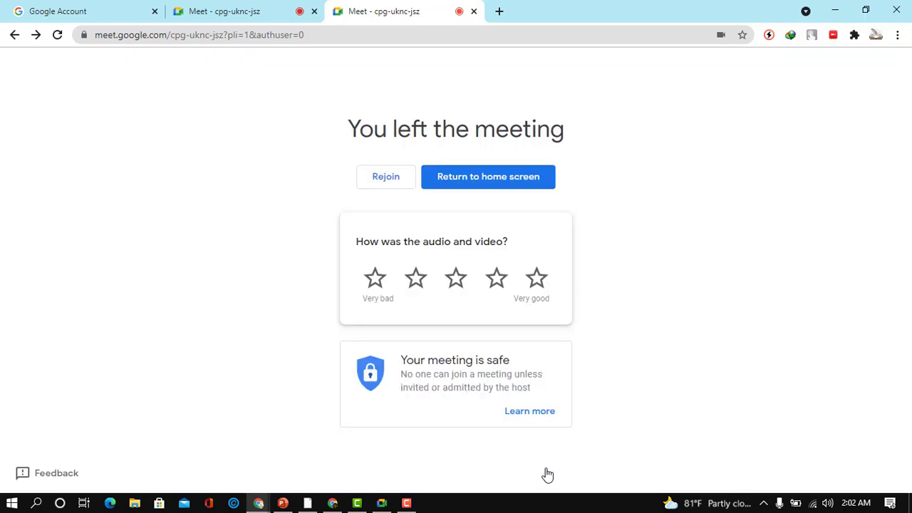
left_click(401, 187)
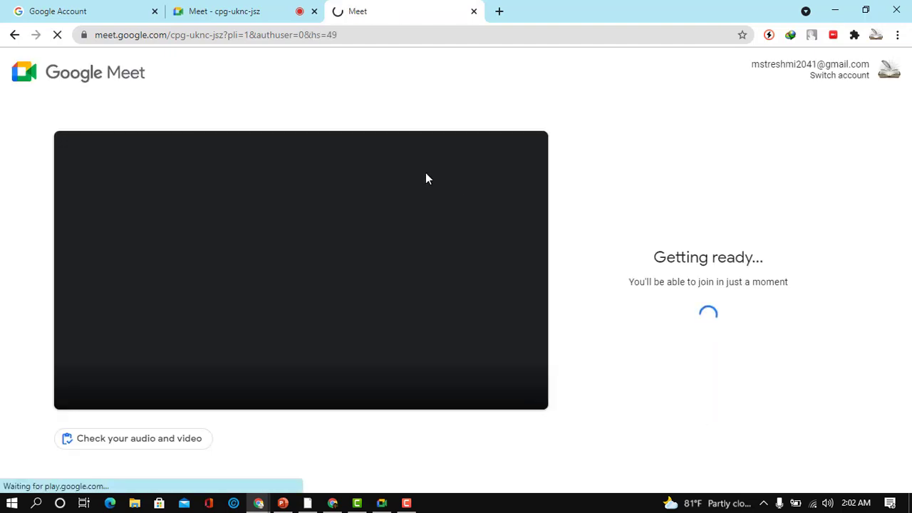
left_click(473, 13)
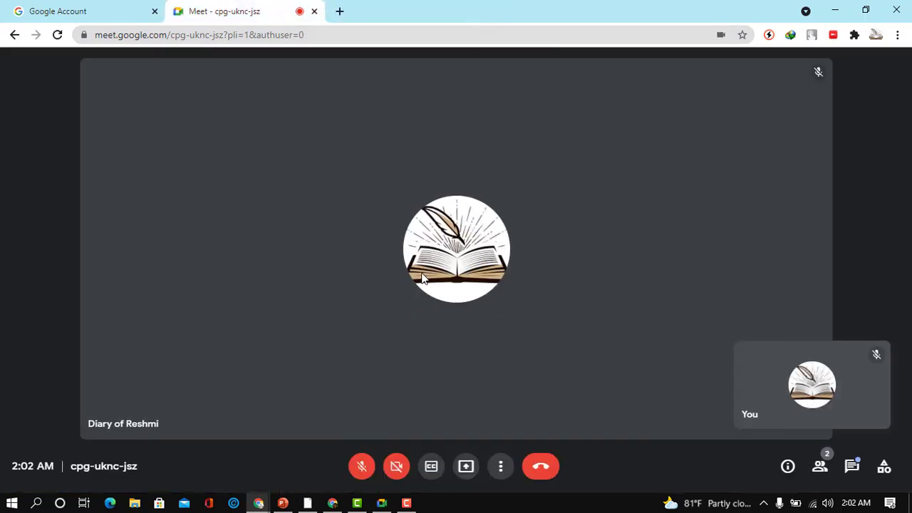
- View the meeting details with the joining info, and the list of people in the call, closing each one
left_click(787, 467)
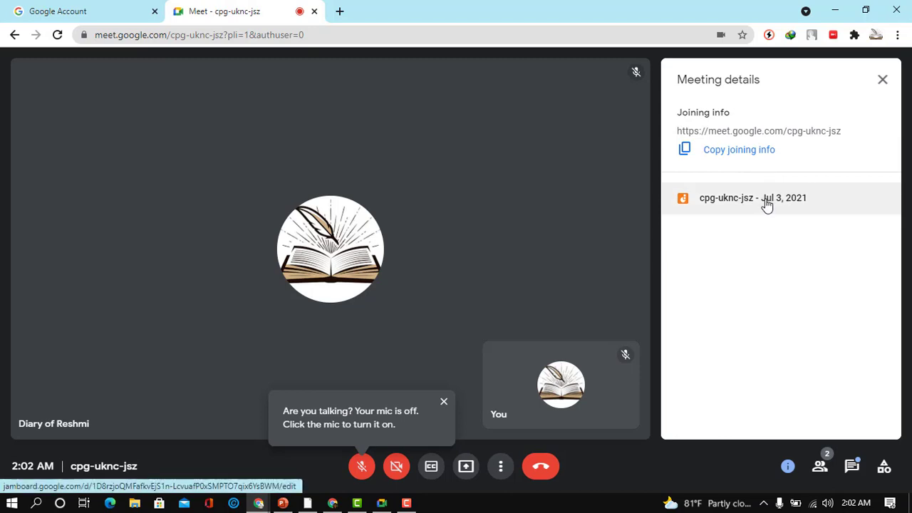
left_click(883, 80)
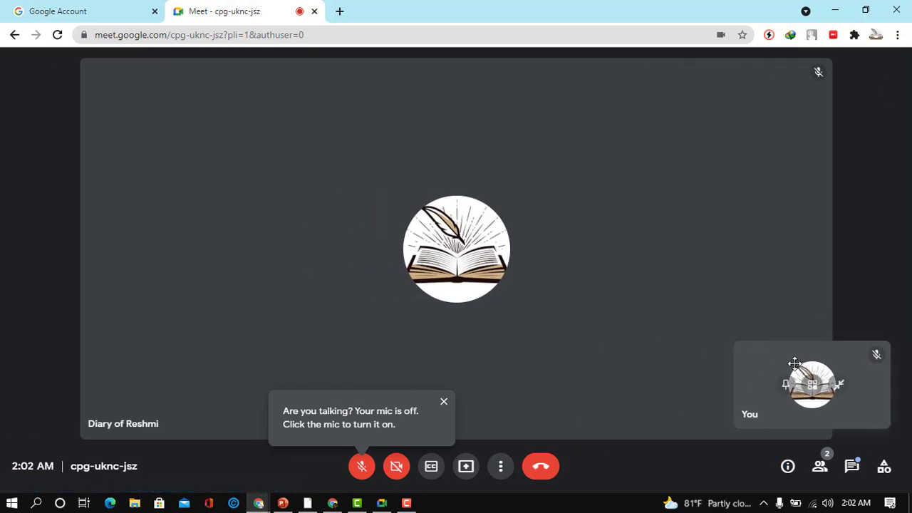
left_click(820, 466)
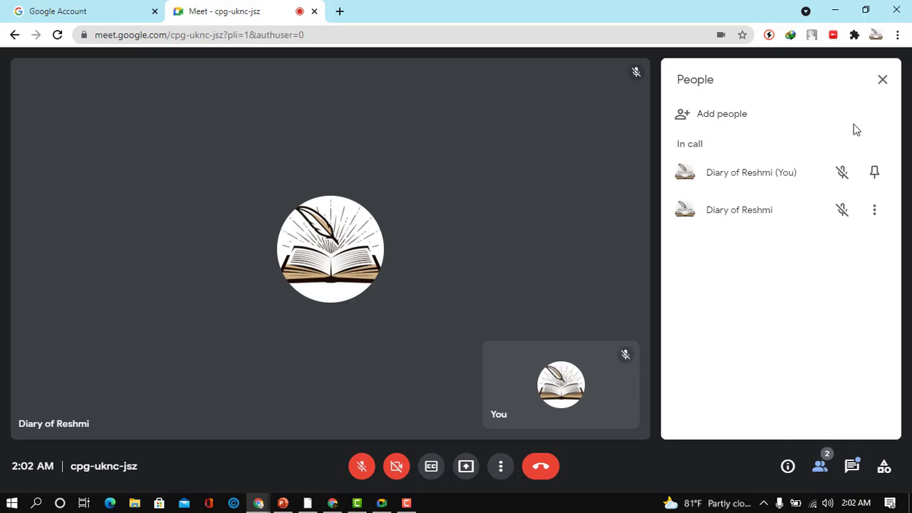
left_click(881, 80)
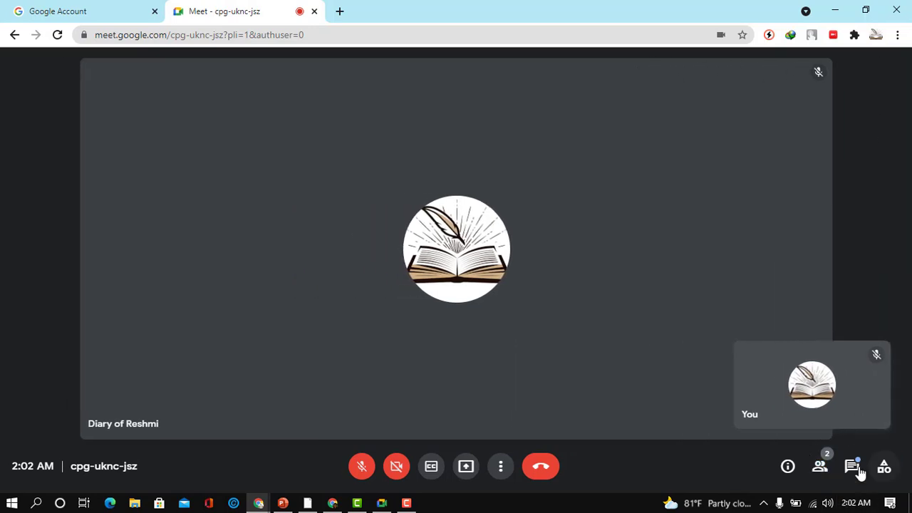
- View the in-call messages and the available meeting activities, closing each one
left_click(859, 472)
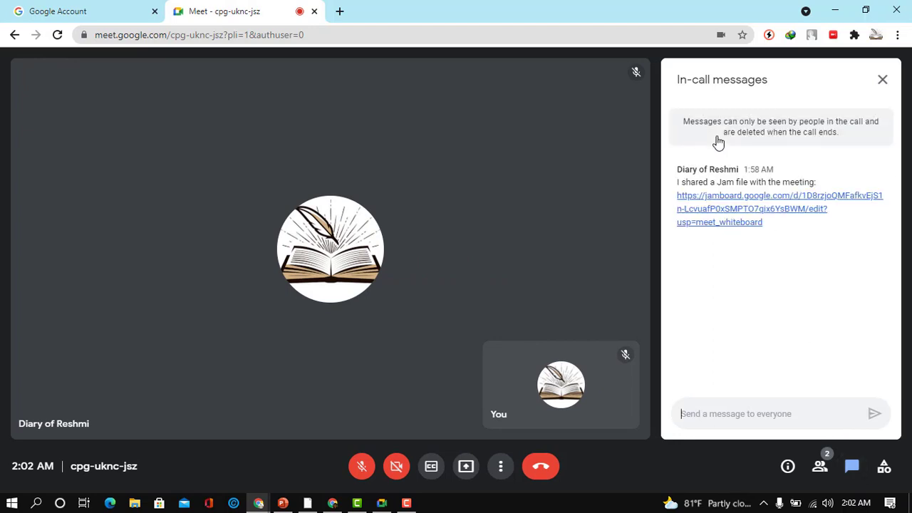
left_click(881, 79)
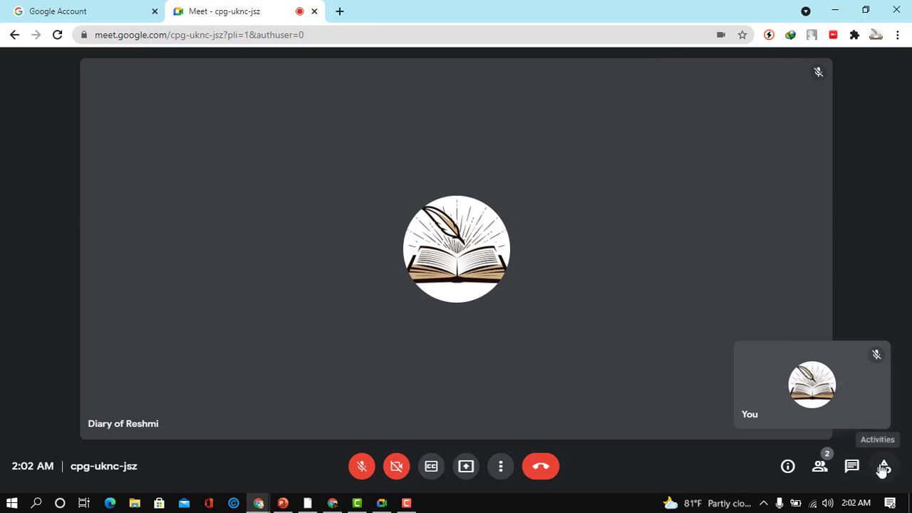
left_click(883, 467)
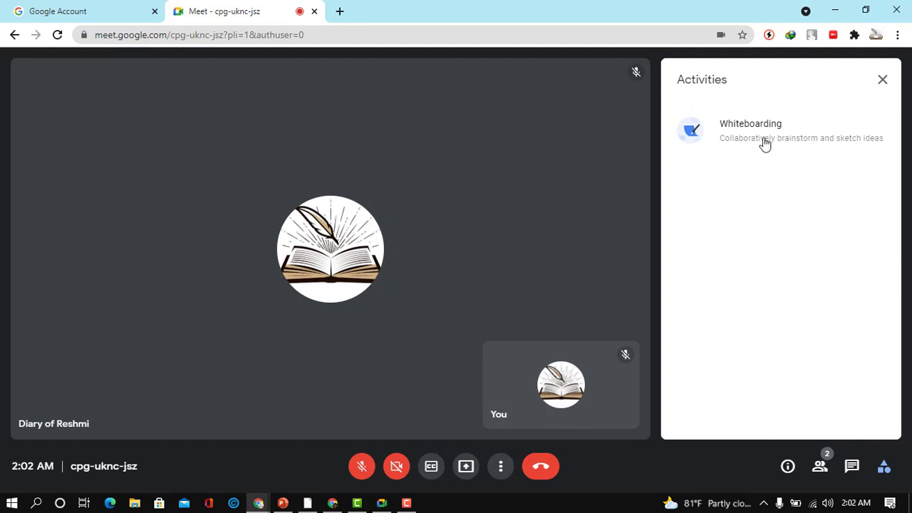
left_click(883, 81)
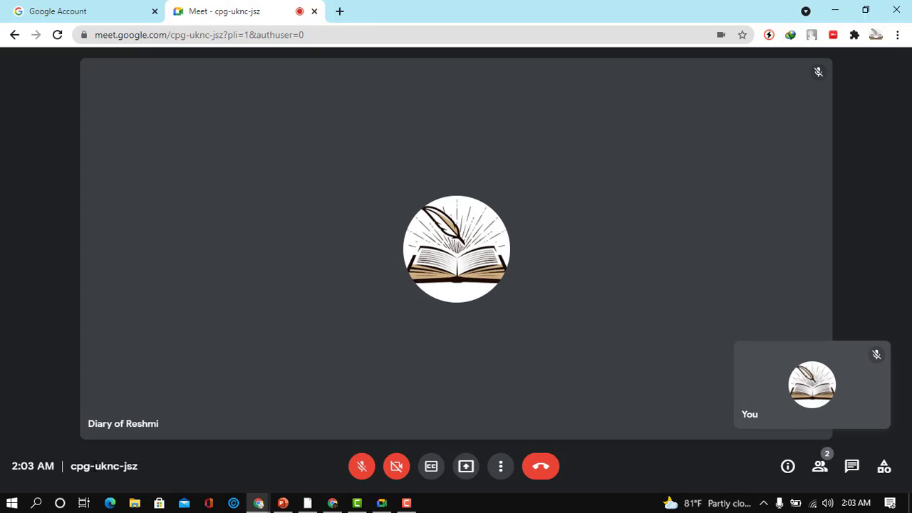
- Leave the remaining meeting by closing its tab, and minimize the browser and Jamboard windows
left_click(314, 12)
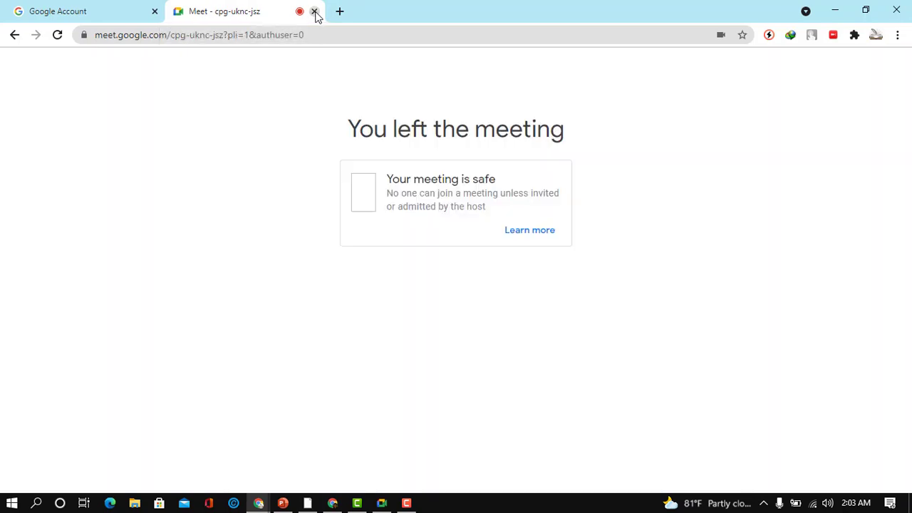
left_click(834, 10)
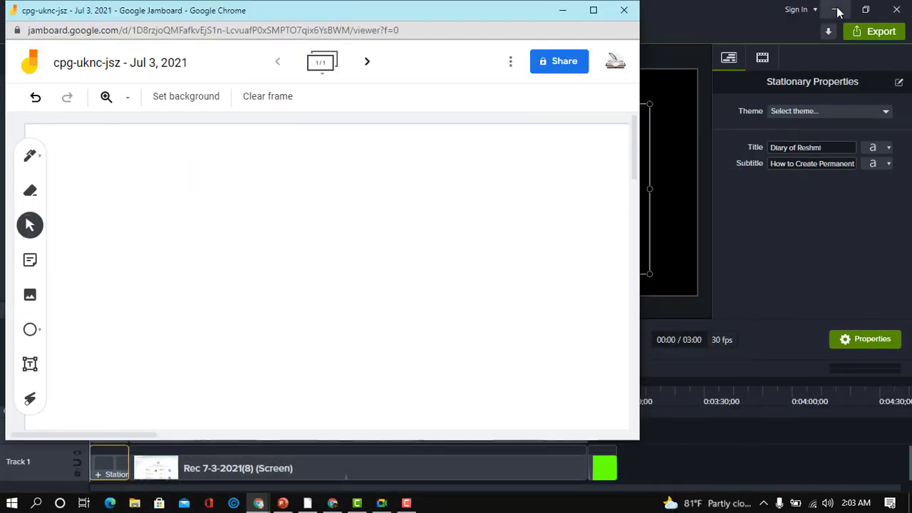
left_click(562, 10)
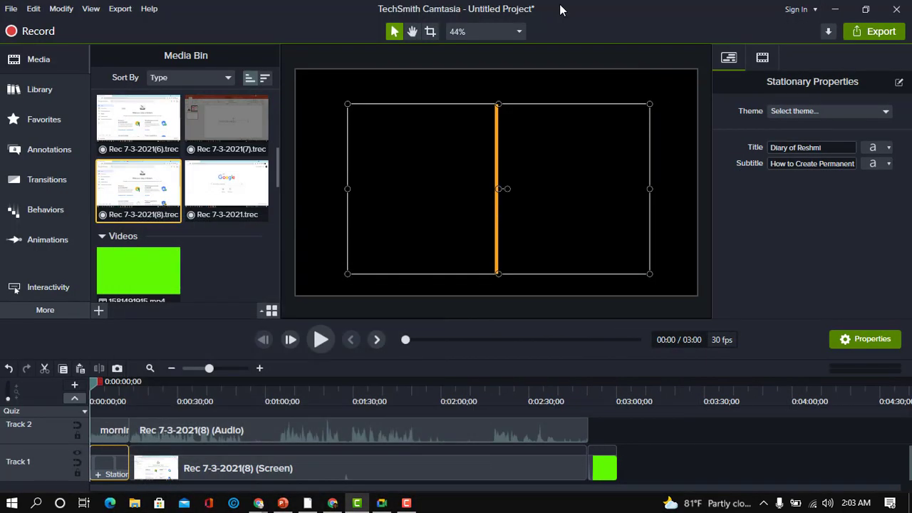
mouse_move(406, 504)
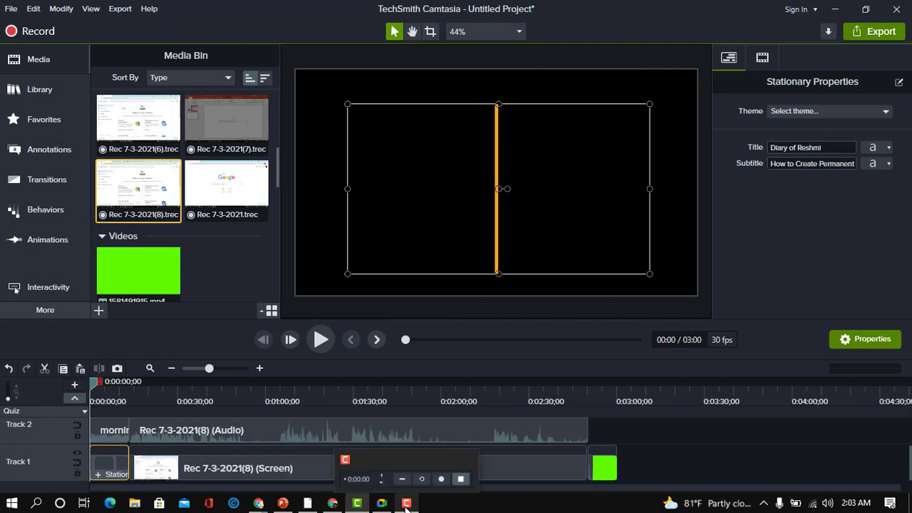